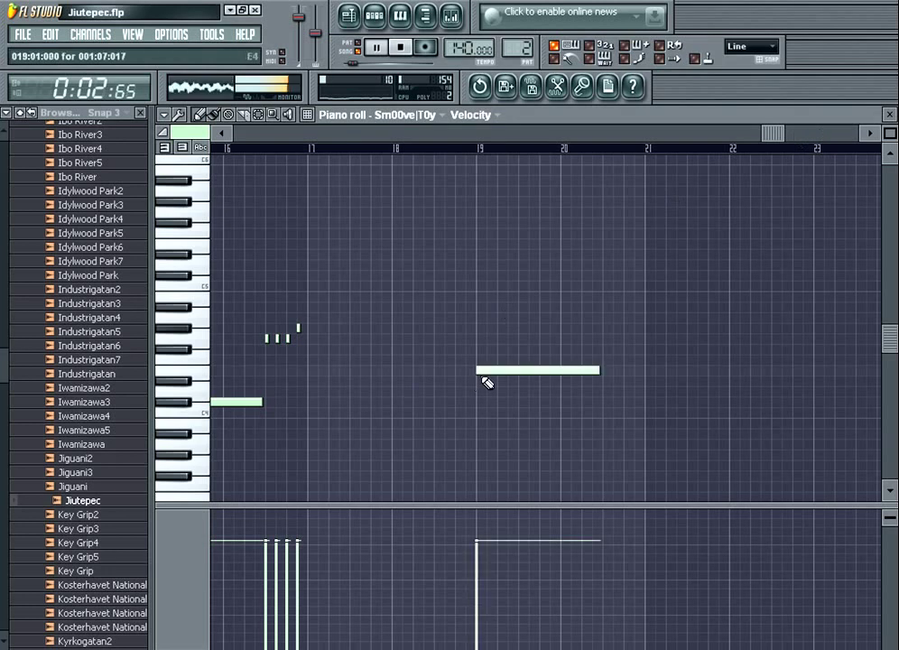
- Shorten the E4 note at bar 19 of the Sm00ve|T0y part and close the piano roll
drag(596, 370, 485, 369)
key(Escape)
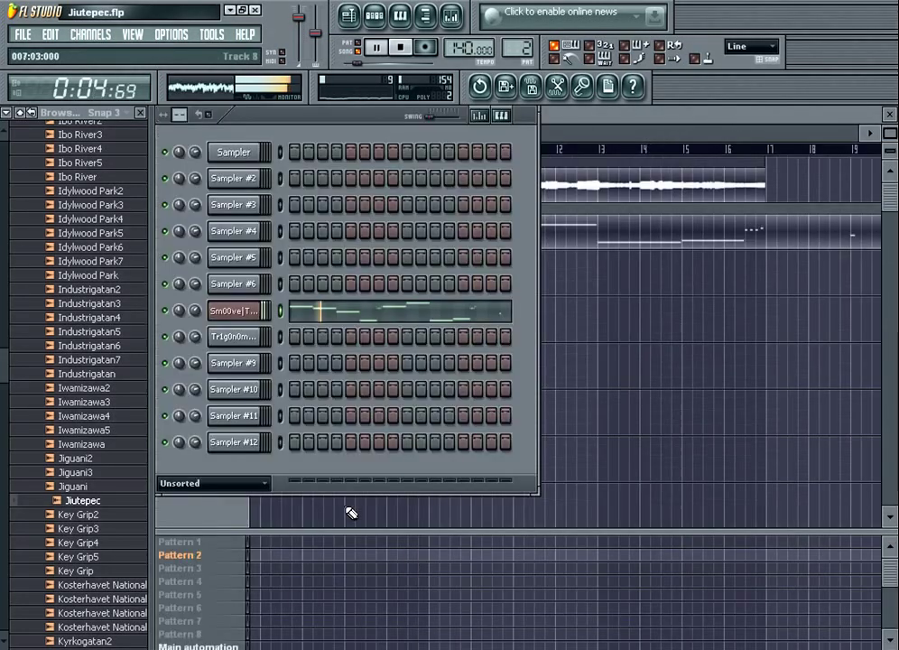
- Copy the Sm00ve|T0y channel's instrument onto the Sampler #9 channel and paste its notes there
right_click(260, 302)
click(296, 337)
key(ctrl+c)
key(Return)
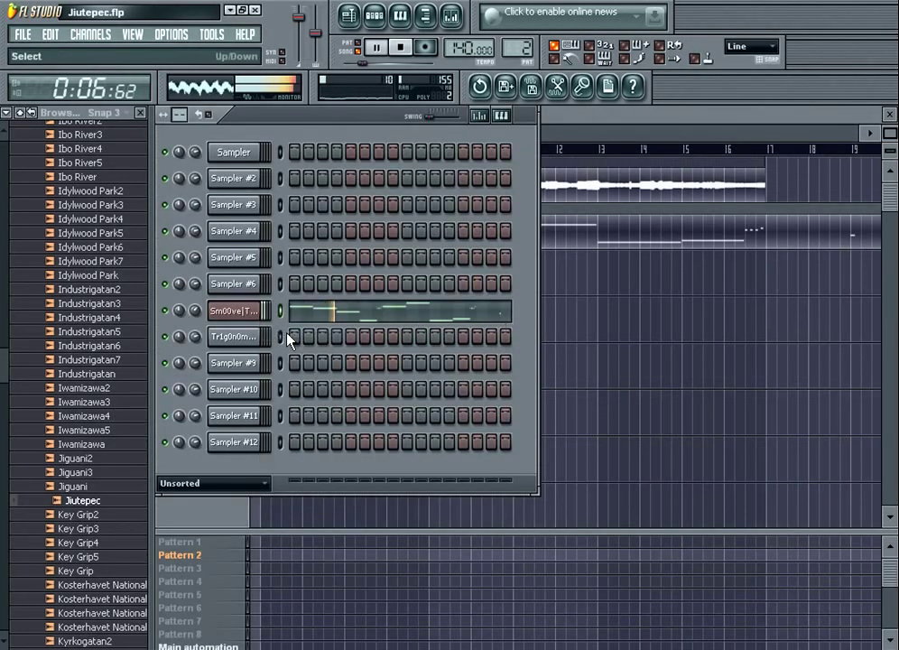
right_click(242, 366)
click(270, 381)
key(ctrl+v)
key(Return)
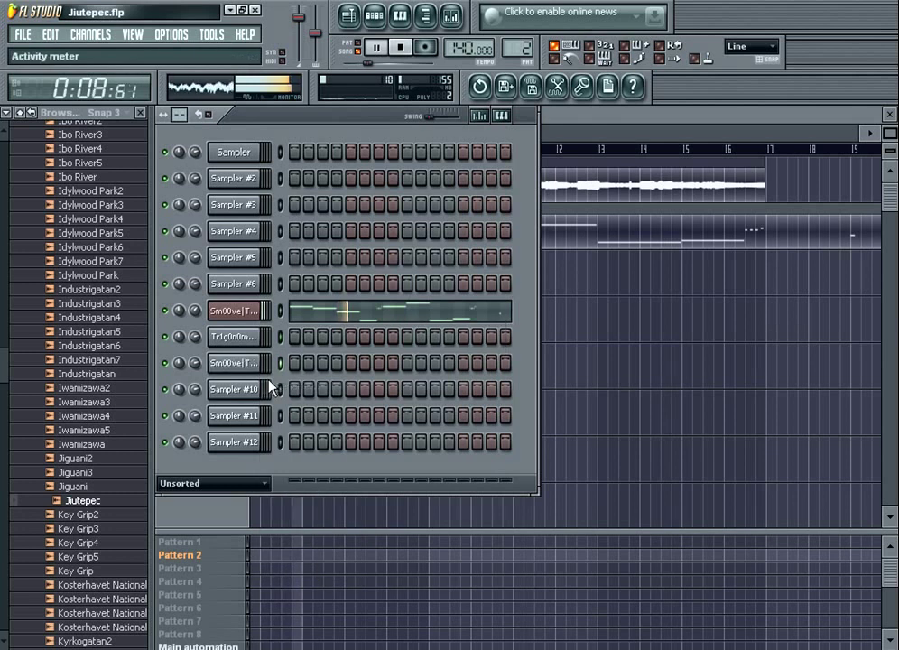
key(ctrl+v)
- Solo the original Sm00ve|T0y channel and open the mixer, placing it beside the channel rack
right_click(167, 313)
click(192, 323)
click(451, 15)
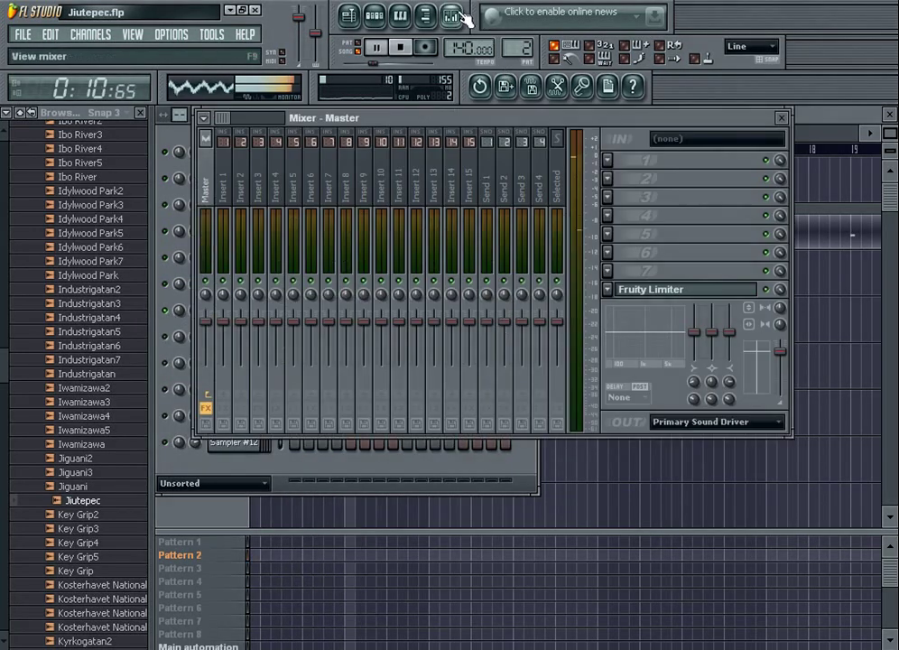
drag(546, 123, 787, 244)
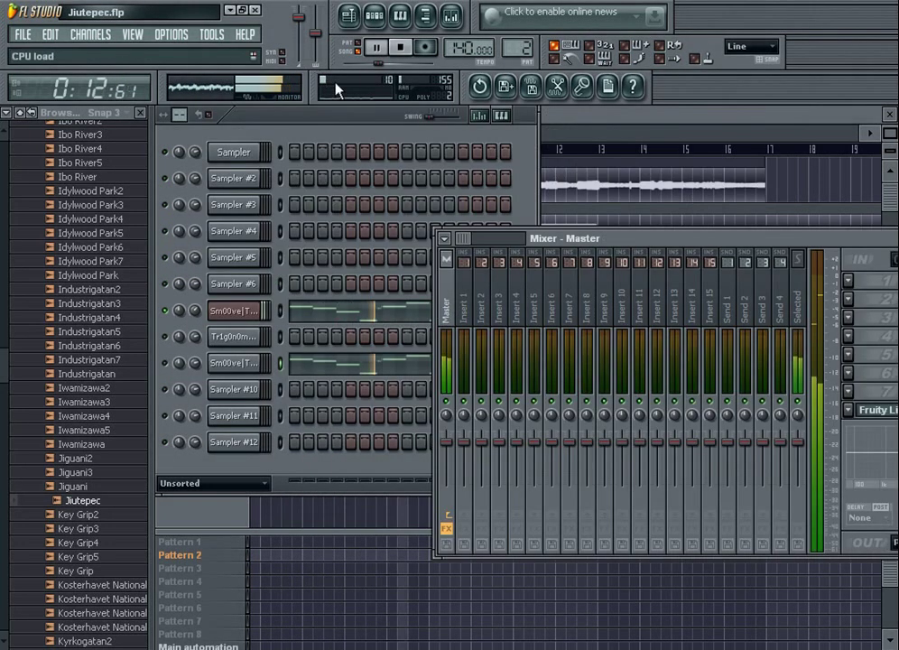
- Render pattern 2 to a wave file named Jiutepec2 in the Film Making folder
click(319, 115)
click(353, 49)
key(ctrl+r)
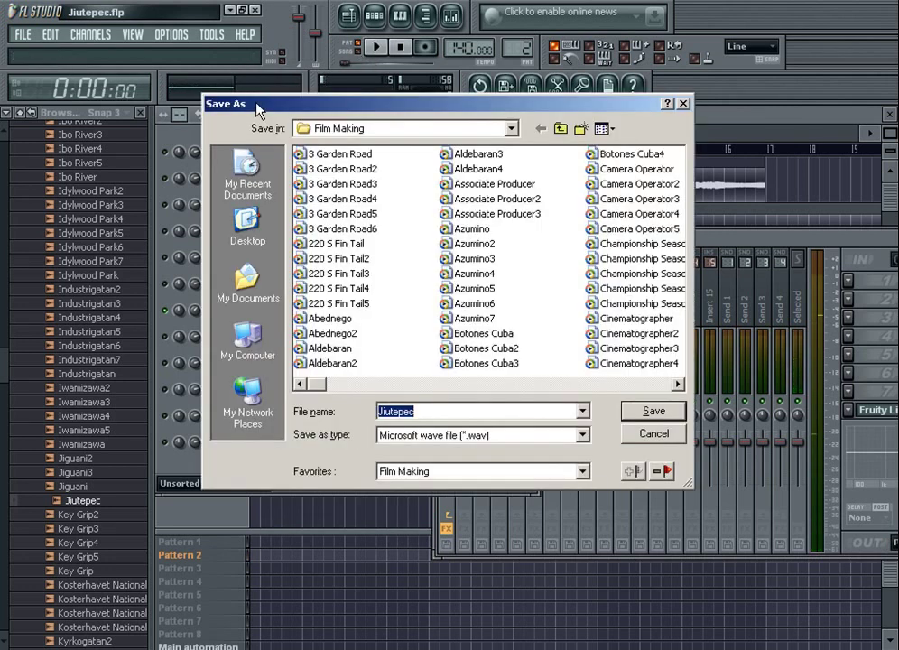
key(End)
text(2)
key(Return)
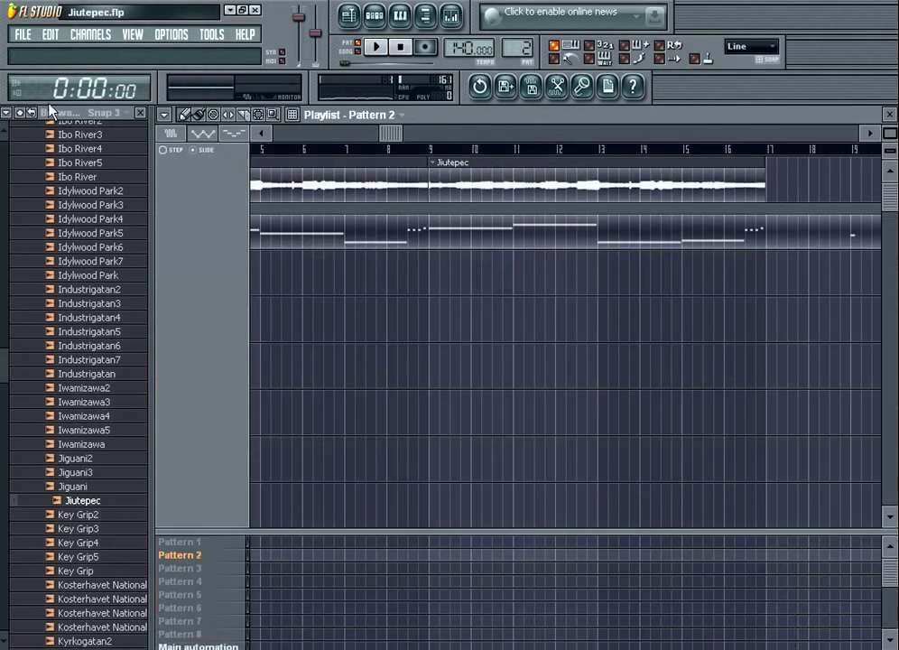
- Place the Jiutepec2 audio on the second playlist track, slice it at bar 17 and delete the trailing piece
drag(86, 507, 247, 231)
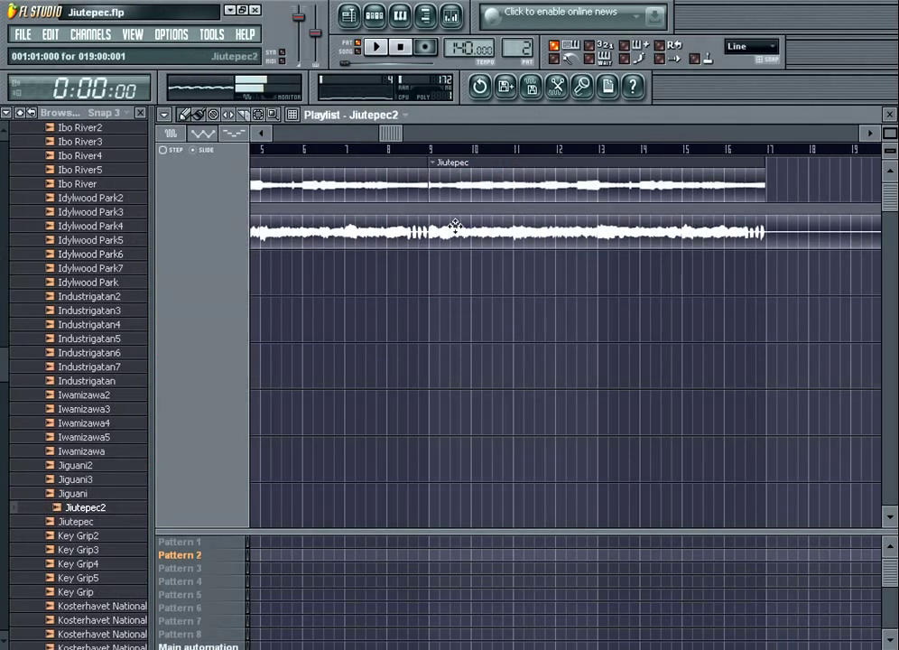
drag(778, 206, 774, 226)
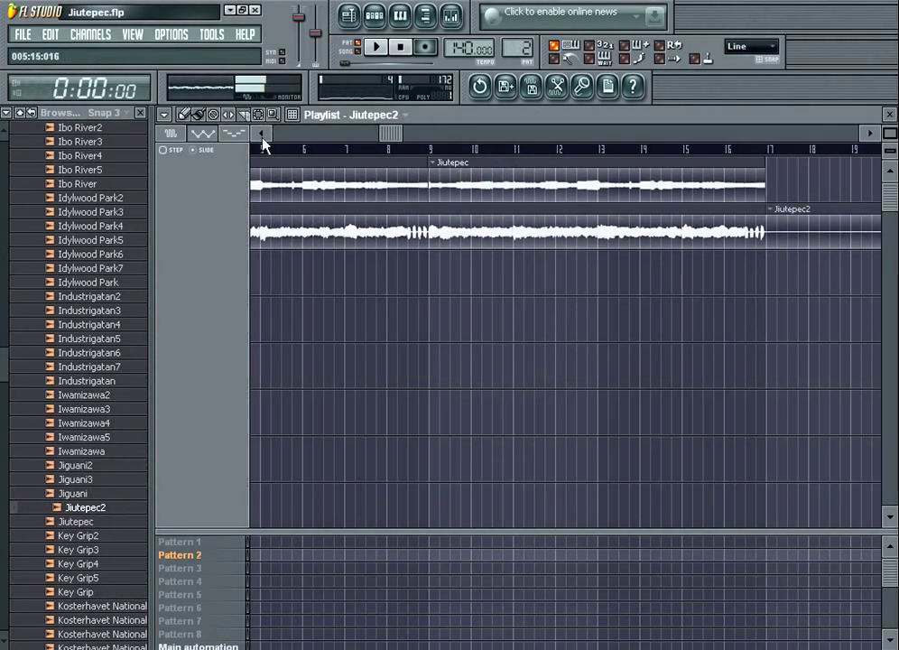
click(184, 116)
right_click(835, 208)
- Show and enable all channels in the channel rack and switch to pattern 3
key(F5)
click(217, 220)
click(187, 234)
click(234, 310)
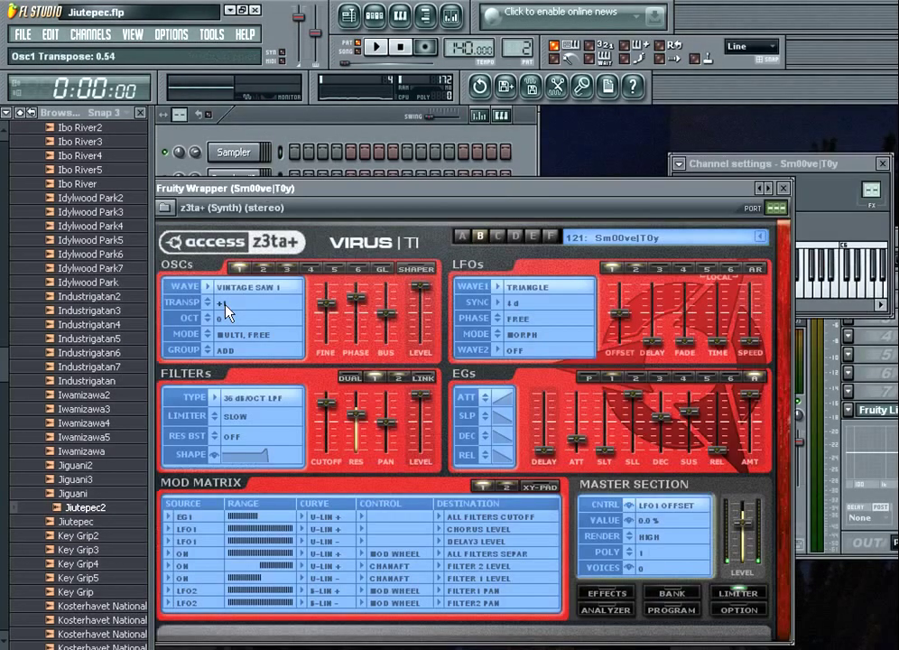
drag(223, 199, 385, 355)
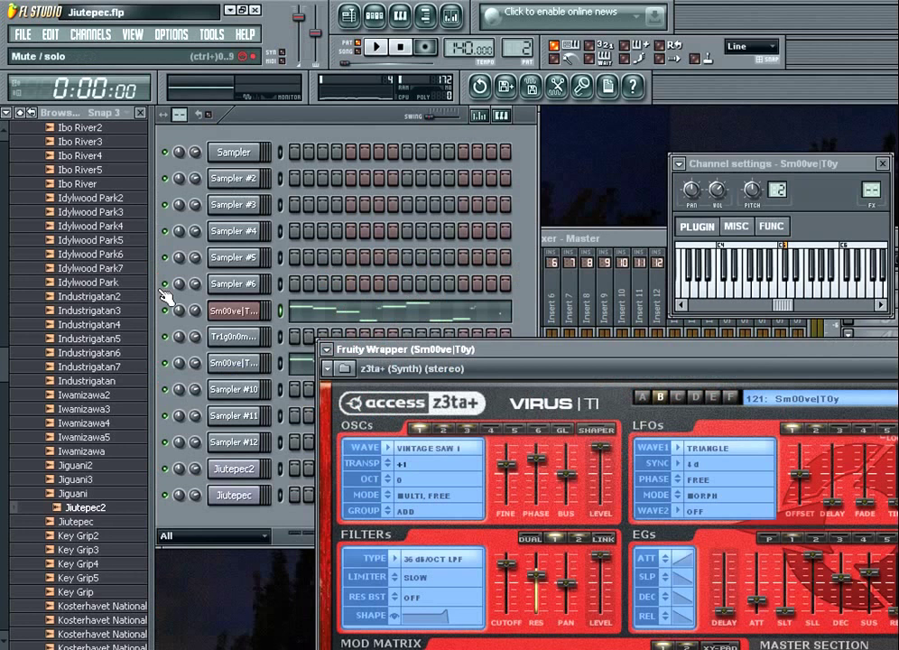
click(245, 311)
key(KP_Add)
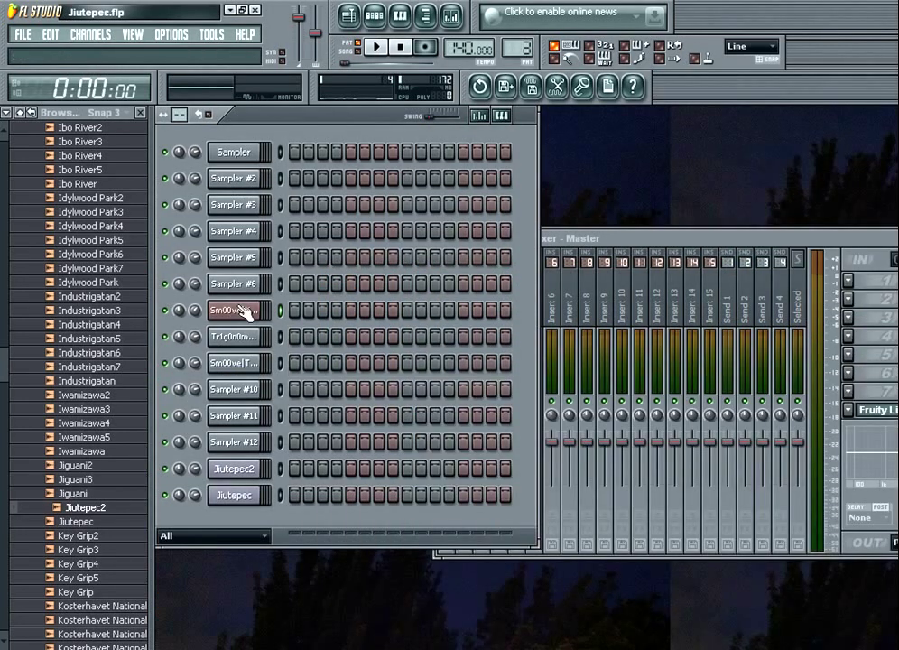
- Play the arrangement in song mode and lower the Jiutepec2 audio channel's volume to about 61%
drag(716, 237, 578, 226)
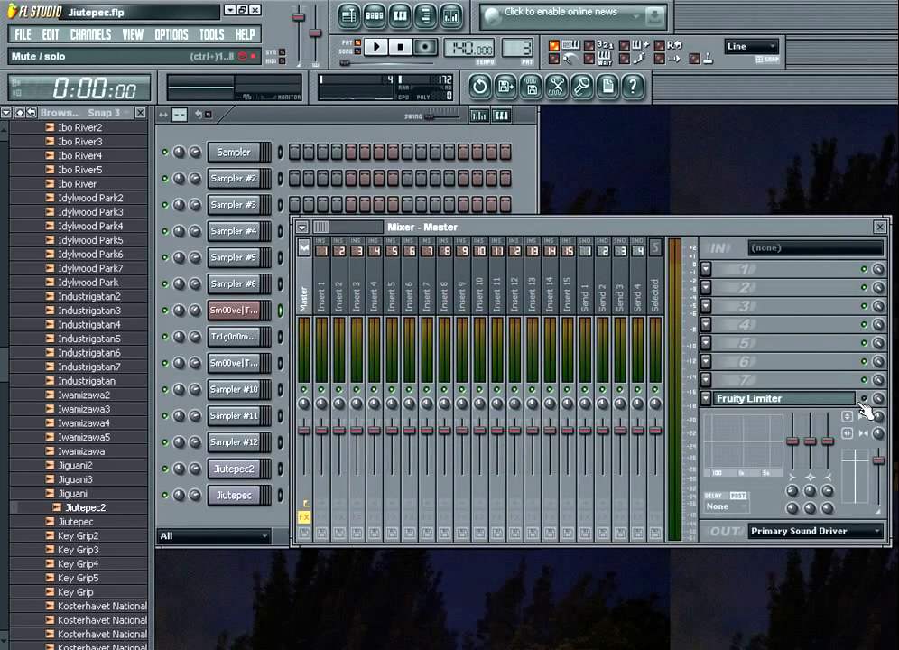
click(366, 141)
key(space)
click(356, 51)
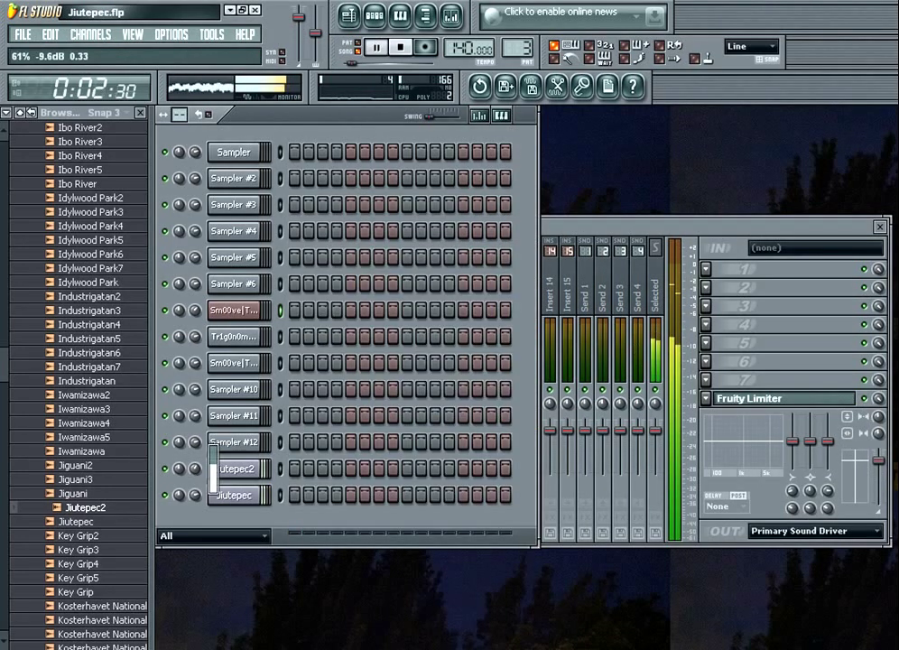
- Switch the first Sm00ve|T0y channel's z3ta+ synth to the preset Fiv3-Sid3 P0lyg0n 10
click(236, 311)
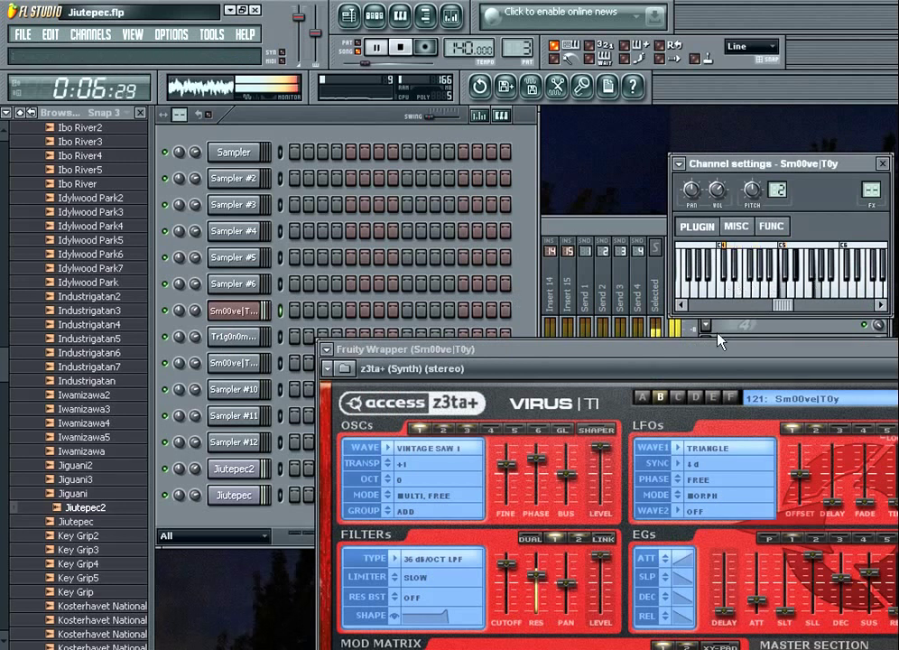
drag(709, 352, 582, 334)
click(824, 331)
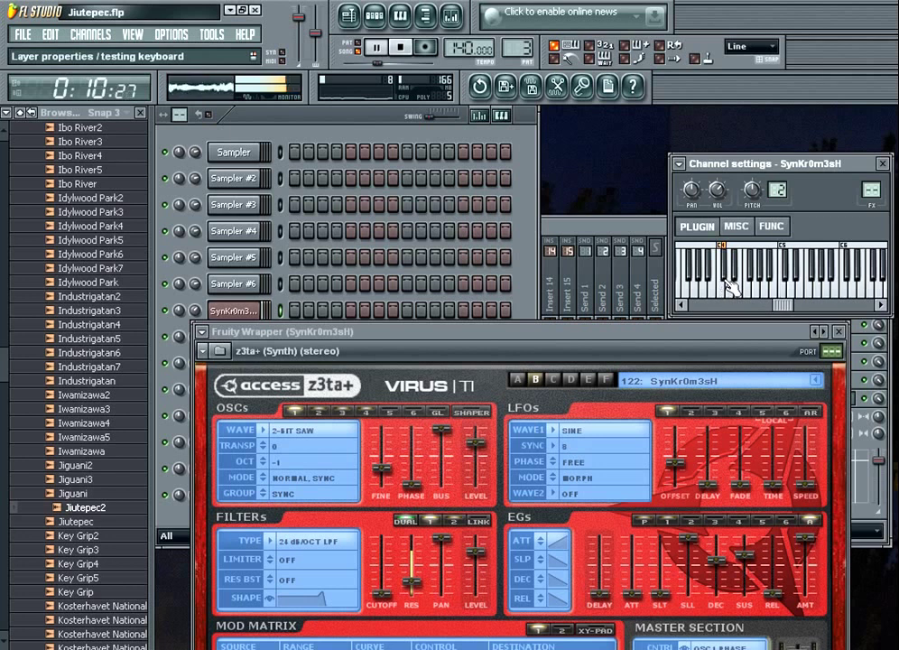
click(823, 332)
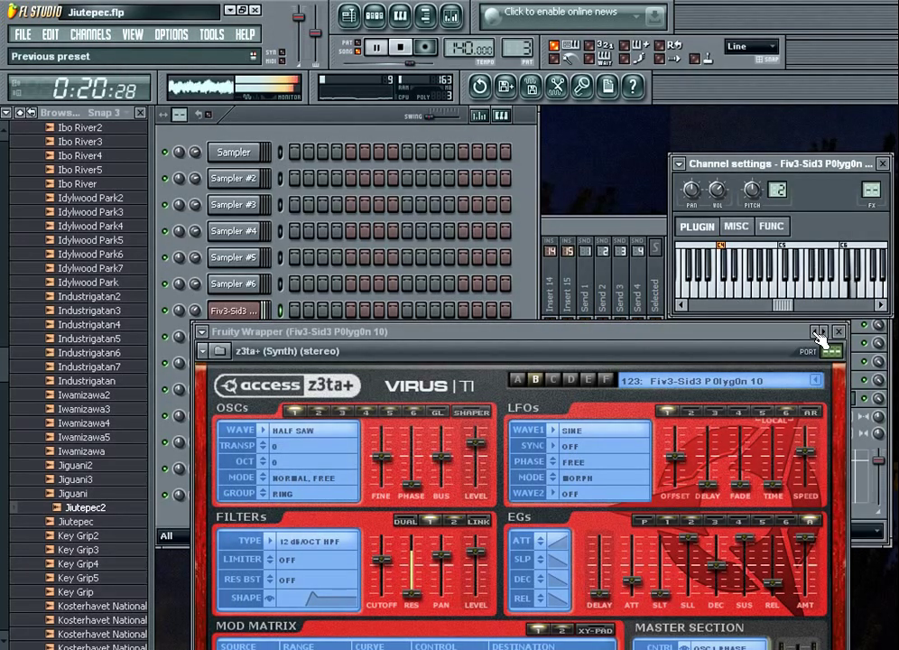
- Stop playback and record a melody of about six bars on the Fiv3-Sid3 P0lyg0n 10 channel in pattern 3
key(F5)
key(space)
click(890, 115)
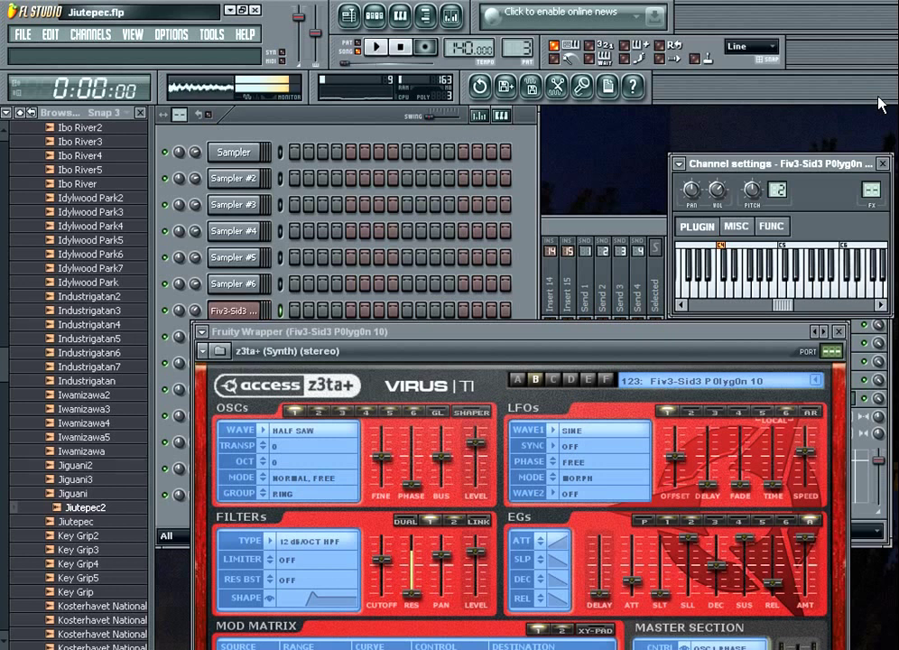
click(357, 123)
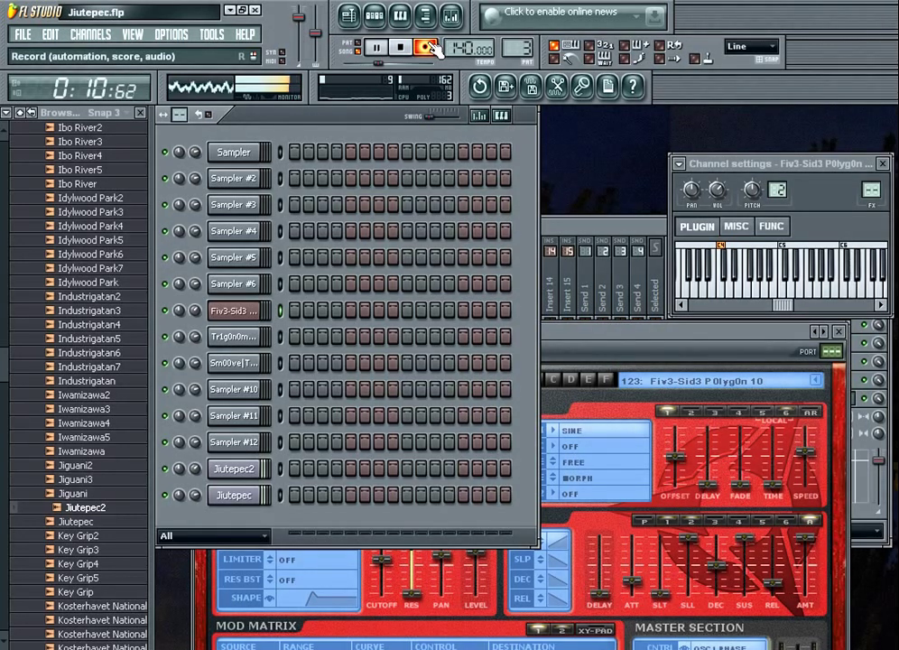
click(431, 45)
- Open the recorded melody in the piano roll and duplicate all its notes starting at bar 9
click(396, 310)
key(ctrl+a)
drag(249, 134, 856, 164)
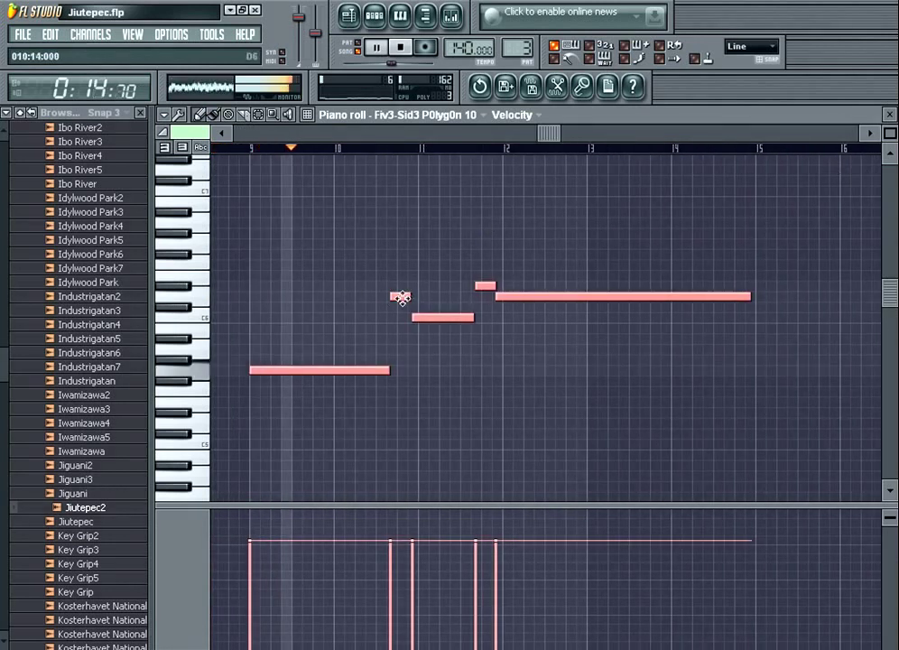
- Rework the copied phrase with C6 at bar 11, D#6 at step 13, and an F6 of about 12 steps at bar 12
right_click(400, 297)
right_click(423, 321)
click(423, 317)
right_click(481, 287)
click(488, 286)
right_click(508, 297)
click(508, 267)
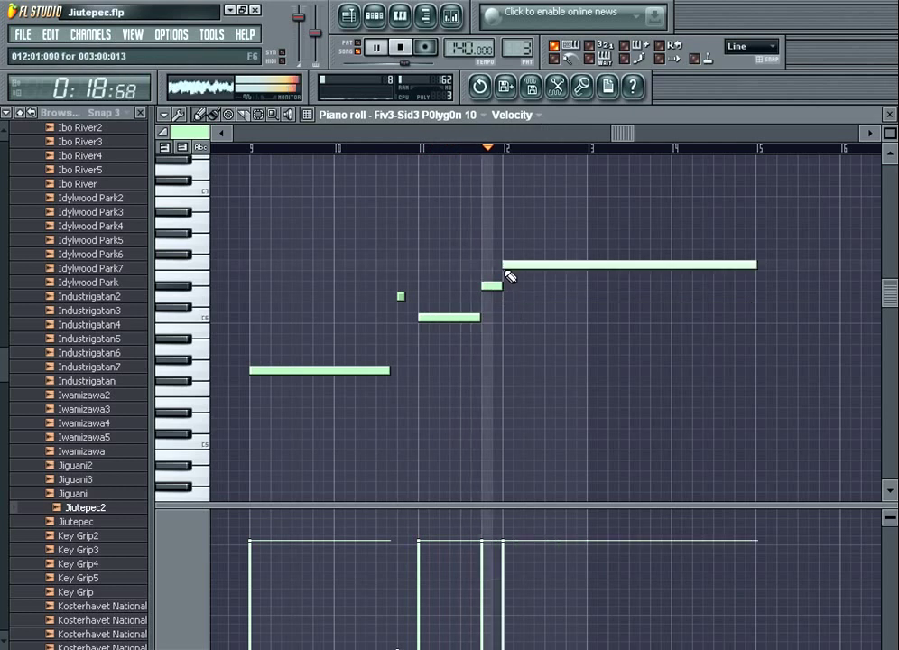
drag(747, 266, 564, 271)
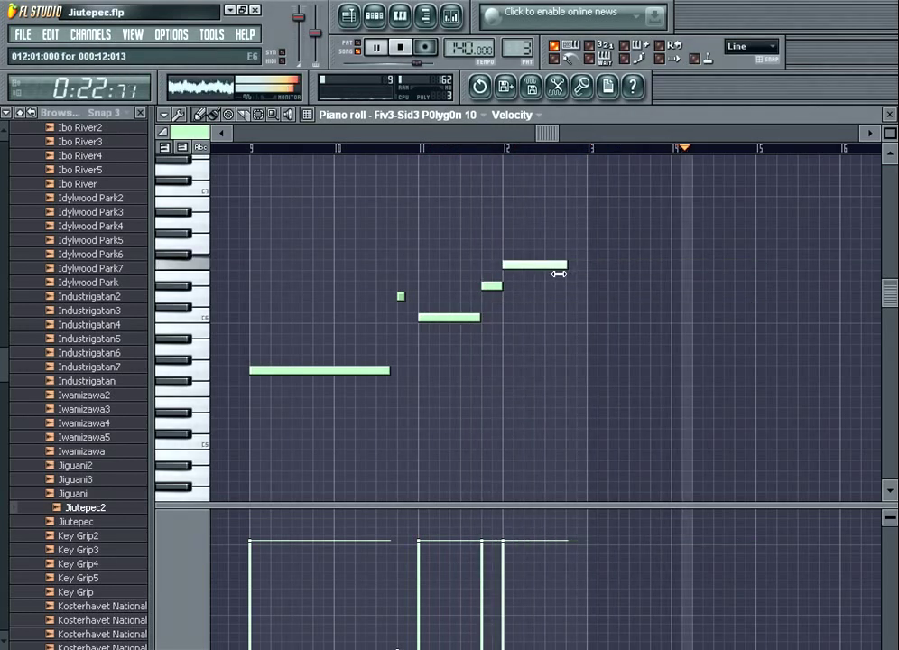
- Add a four-step F6 note directly after the first F6 and a two-bar G5 note at bar 13
key(space)
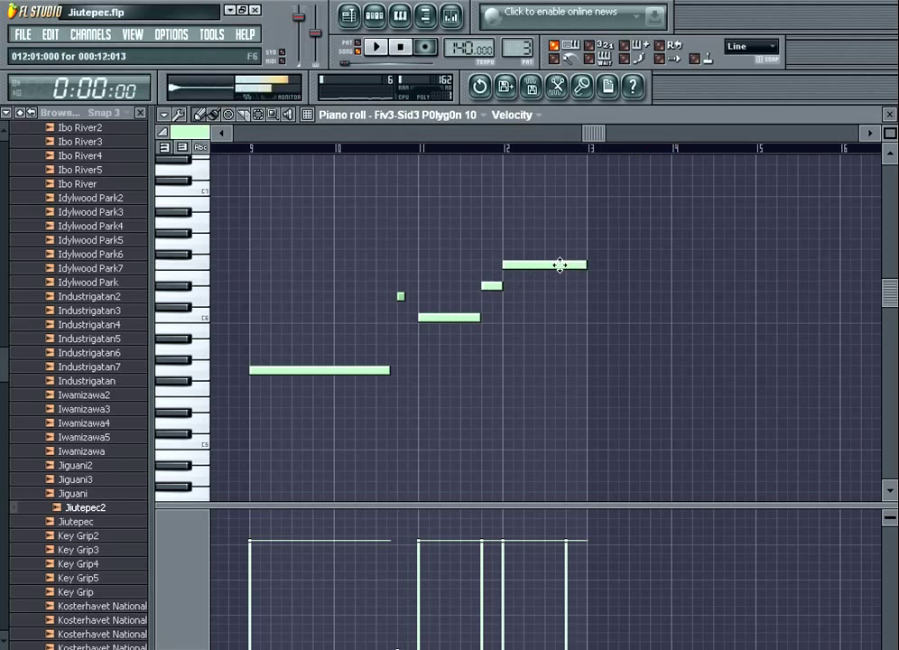
double_click(573, 267)
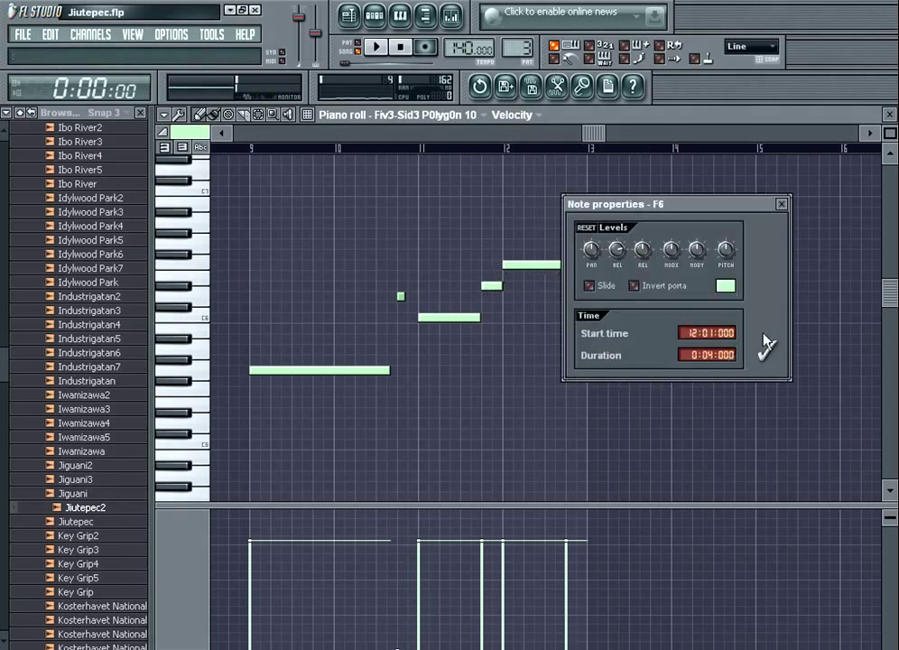
key(Return)
drag(537, 265, 629, 265)
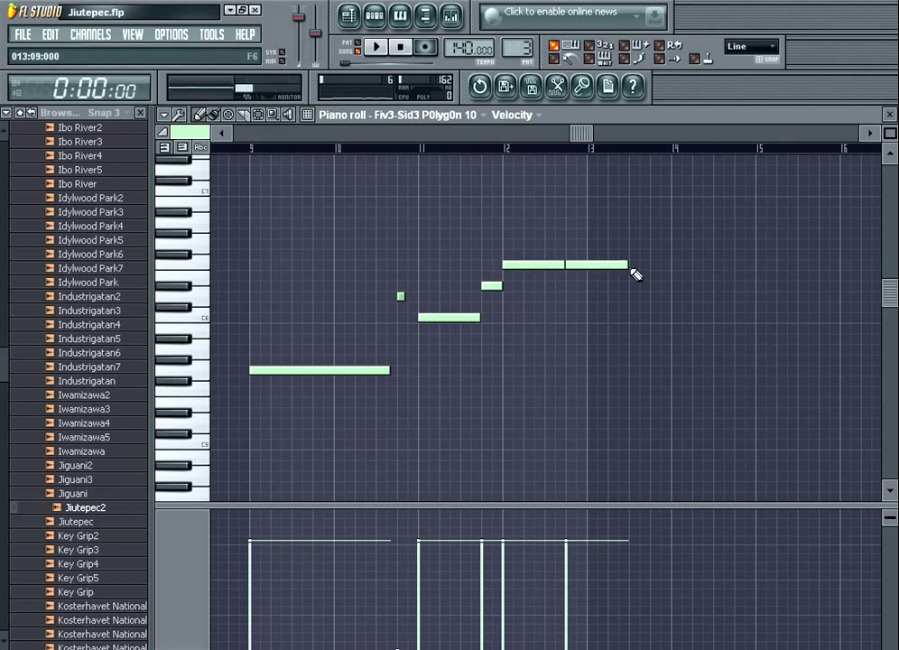
click(592, 243)
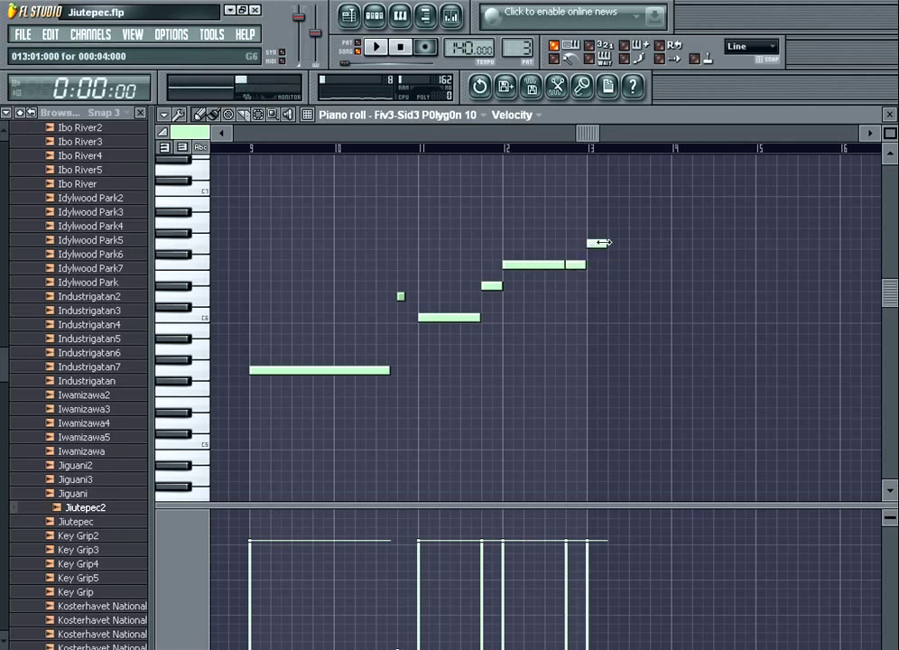
drag(606, 243, 704, 379)
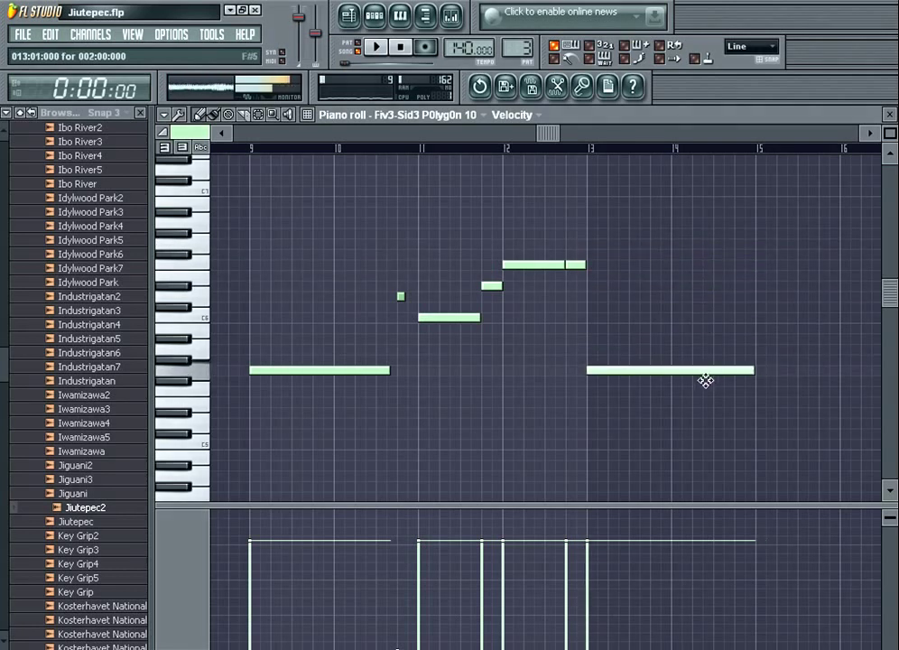
- Redraw the G5 note at bar 9 to end before the D6 note, and lengthen the D6 to reach bar 11
right_click(296, 370)
drag(252, 361, 255, 370)
right_click(428, 318)
click(423, 317)
drag(585, 317, 488, 317)
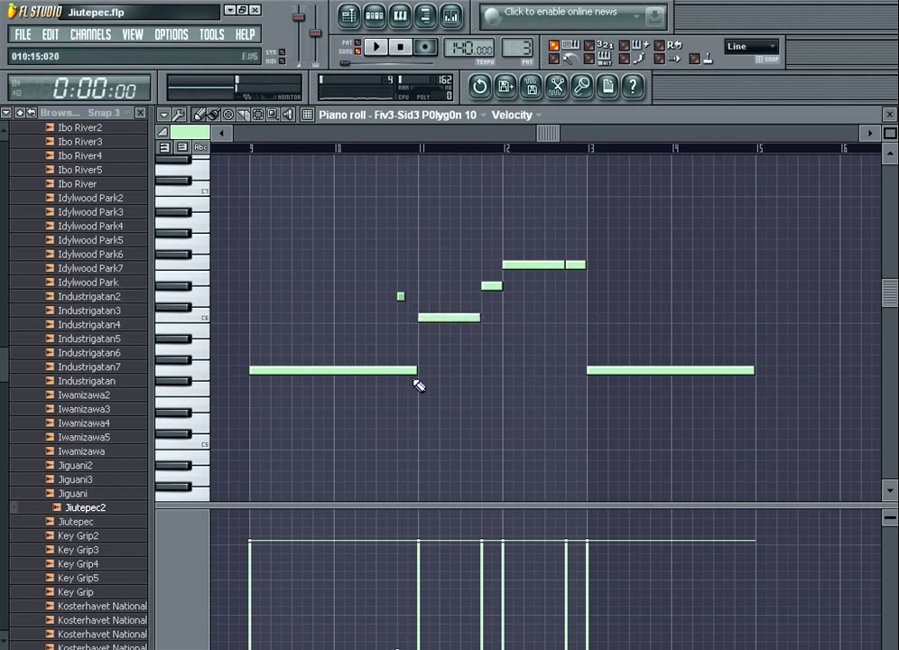
drag(410, 371, 396, 371)
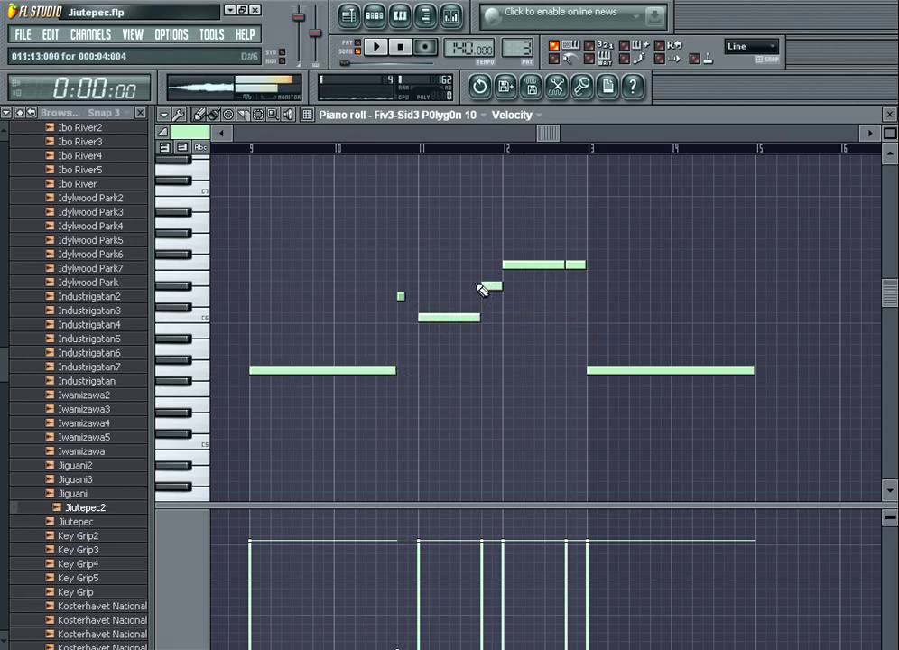
click(403, 298)
- Play the song and move the opening phrase's D6 to step 13 of bar 2 and D#6 to step 13 of bar 3
key(space)
drag(545, 137, 119, 214)
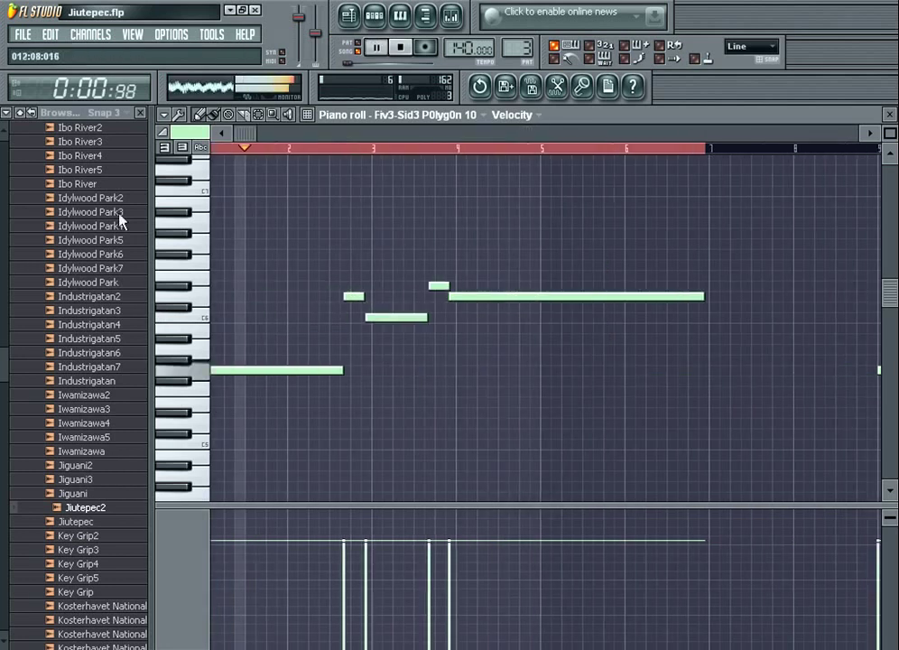
drag(359, 296, 368, 296)
drag(445, 286, 452, 286)
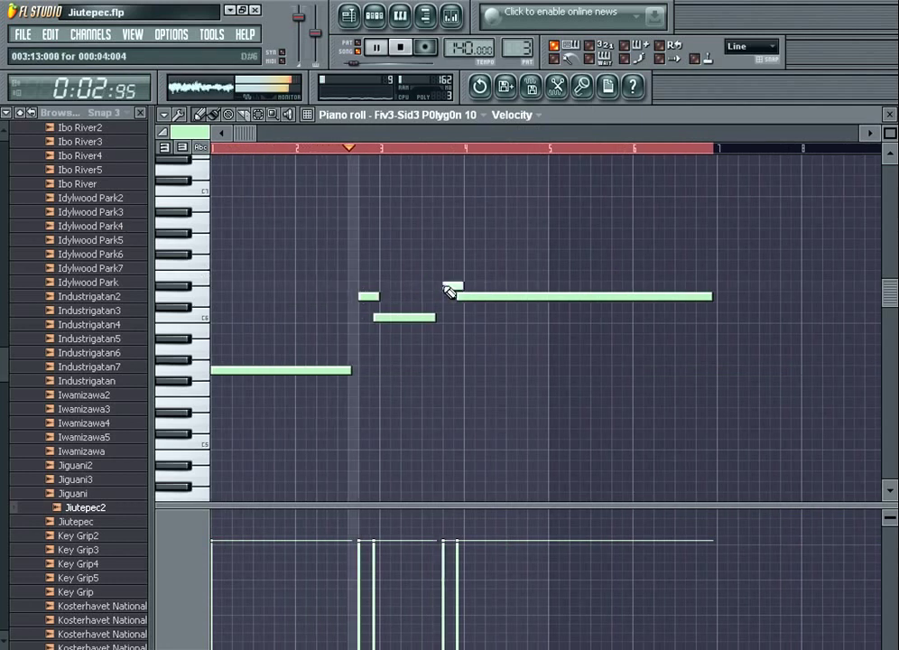
click(385, 135)
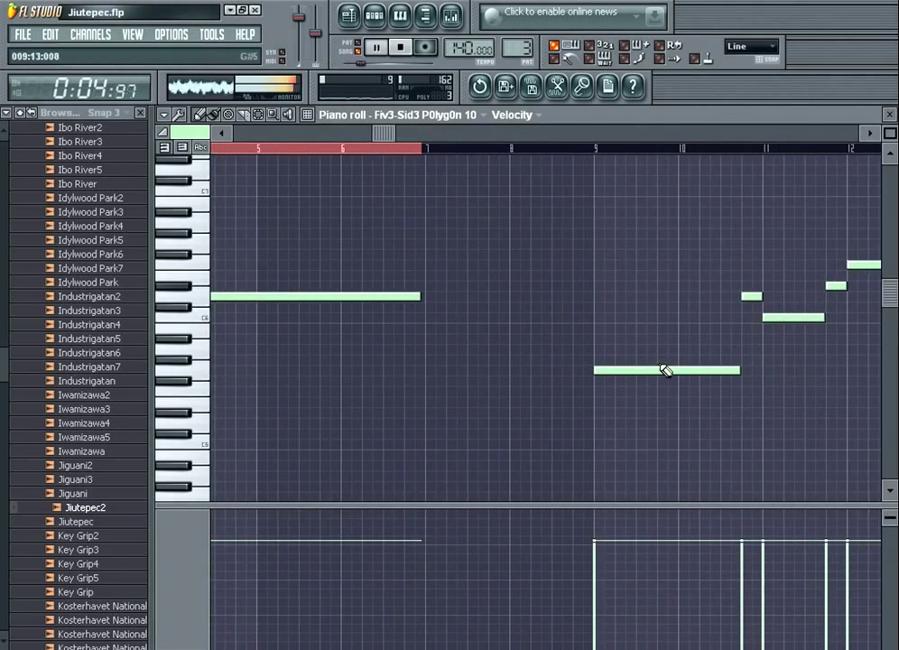
- Restart playback and redraw a D6 note in the melody
key(space)
drag(300, 362, 172, 380)
key(space)
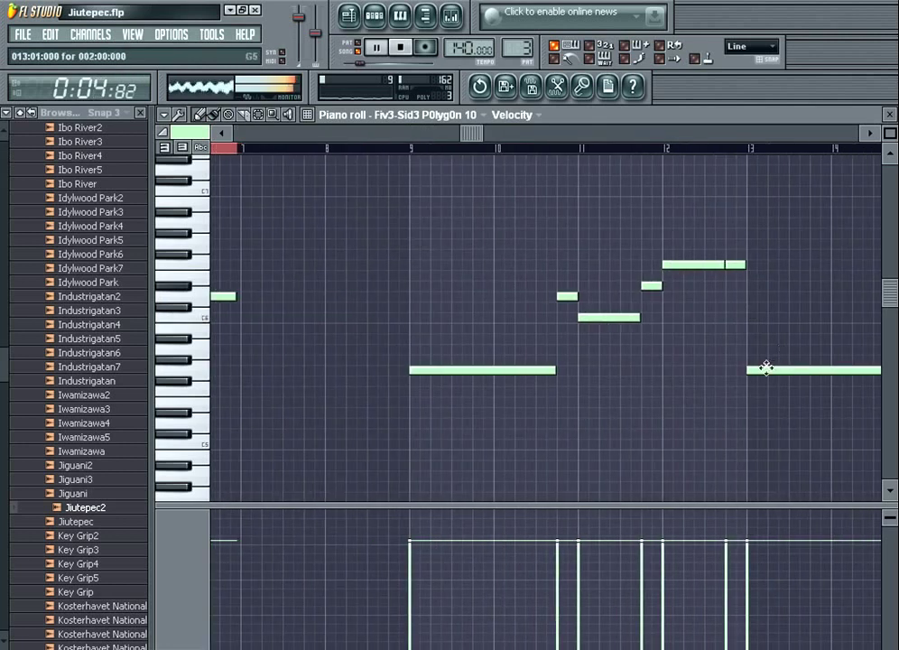
click(465, 306)
right_click(466, 306)
right_click(467, 298)
click(476, 298)
drag(624, 297, 702, 311)
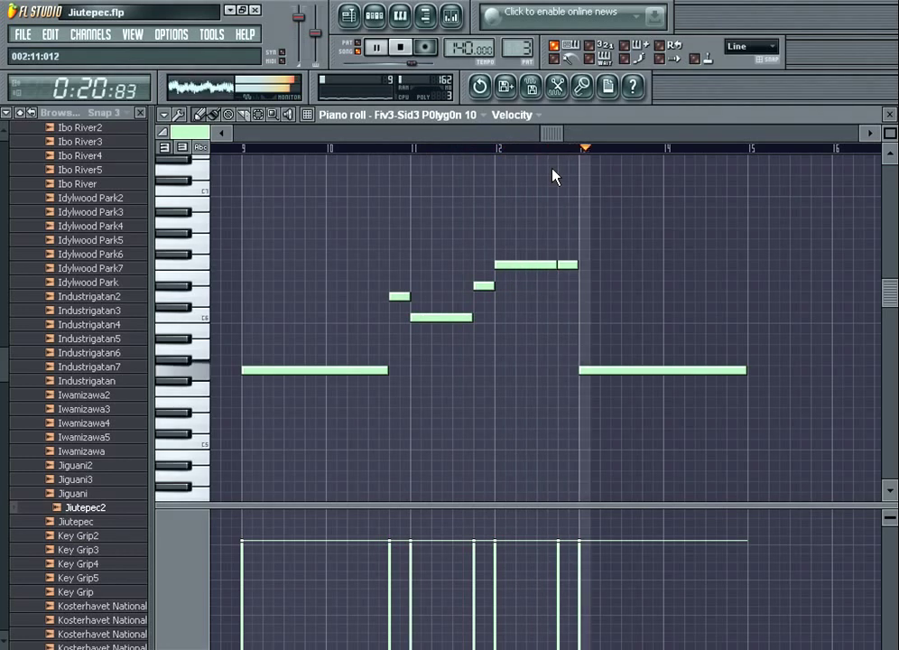
- Replace the long G5 note at bar 13 with a two-step F5 note and stop playback
drag(530, 369, 373, 402)
key(space)
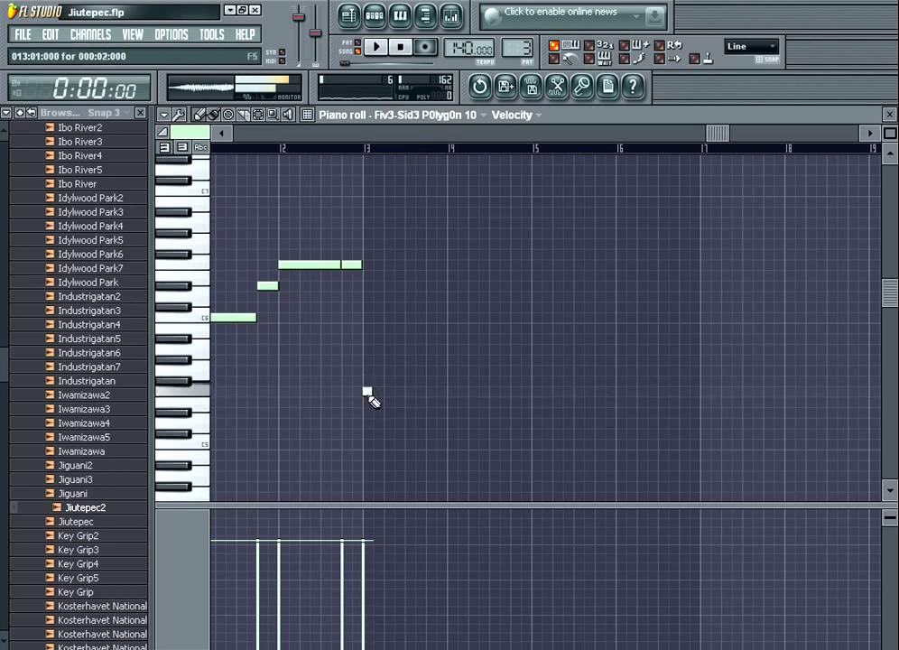
- Draw seven two-step notes through the rest of bar 13: G5, G5, G#5, G#5, G5, F5 and D#5
click(378, 370)
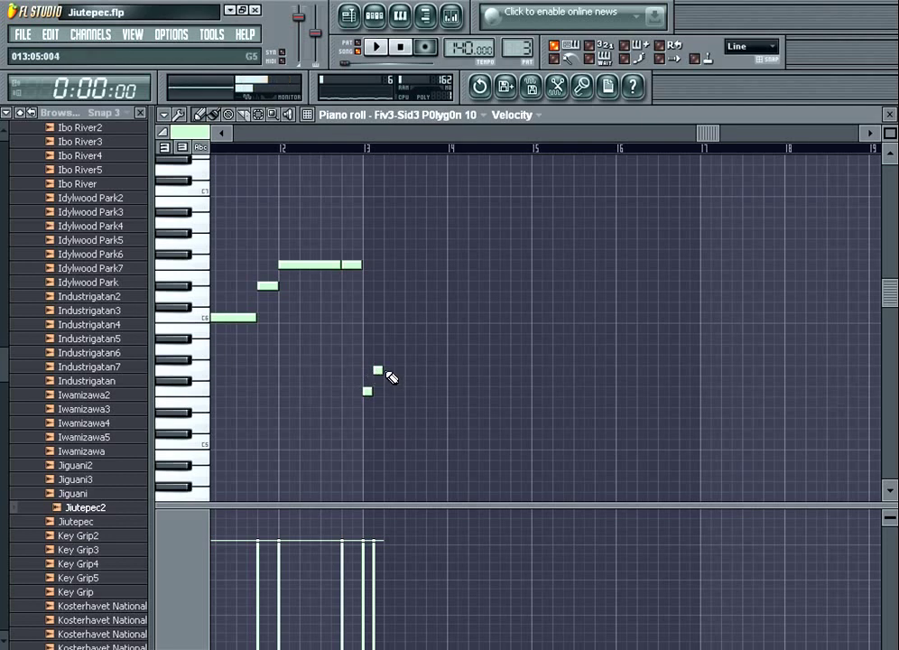
click(388, 370)
click(409, 359)
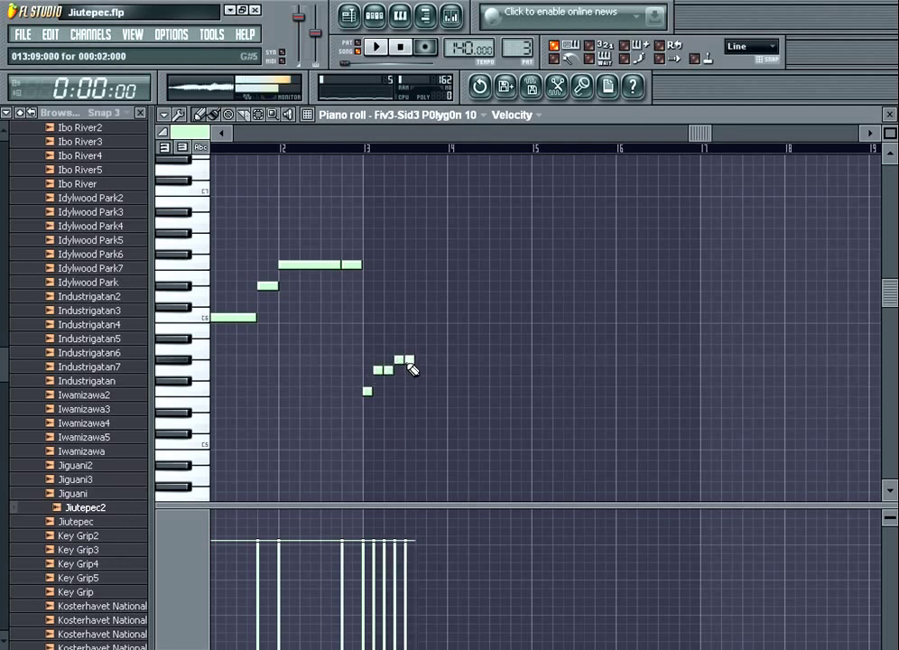
click(420, 370)
click(431, 391)
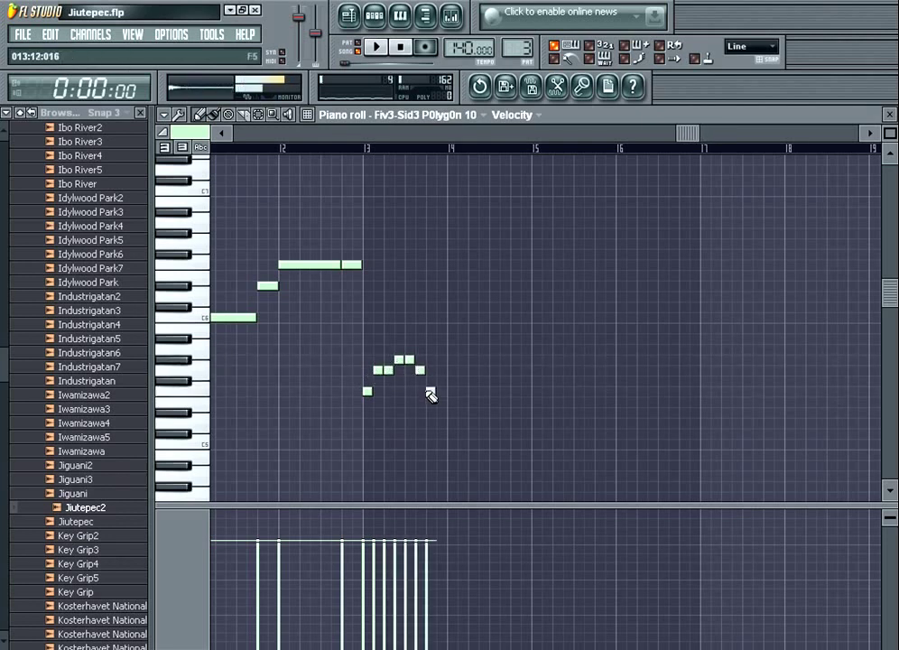
click(441, 412)
- Select the notes of bar 13 and paste a copy into bar 14
drag(371, 151, 459, 159)
mouse_move(686, 135)
mouse_down()
mouse_move(744, 152)
mouse_move(680, 153)
mouse_up()
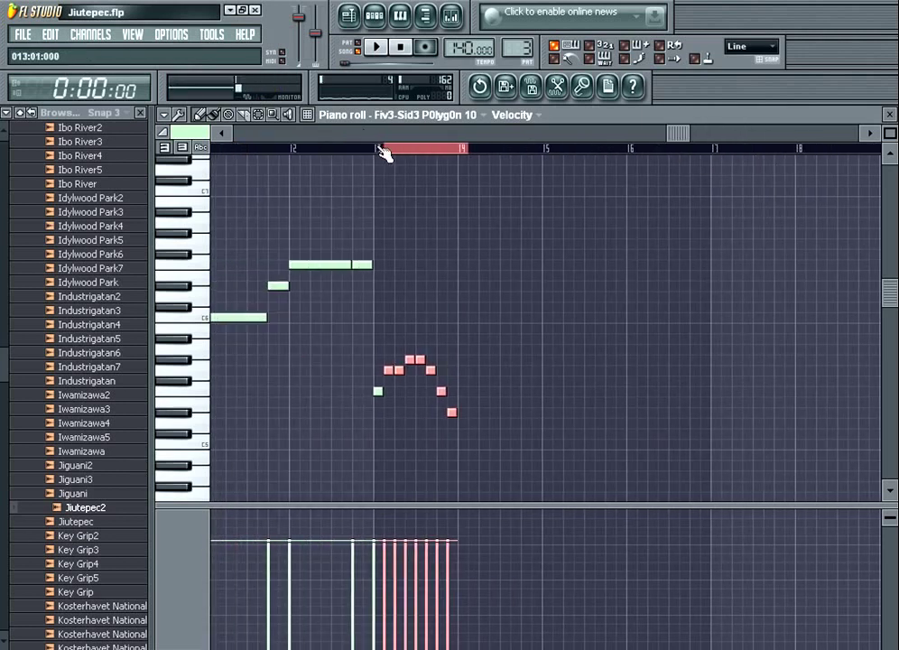
drag(378, 149, 582, 154)
key(ctrl+c)
key(ctrl+v)
drag(289, 394, 458, 394)
- Copy the notes of bars 13 and 14 into bars 15 and 16, and deselect them
drag(379, 150, 628, 181)
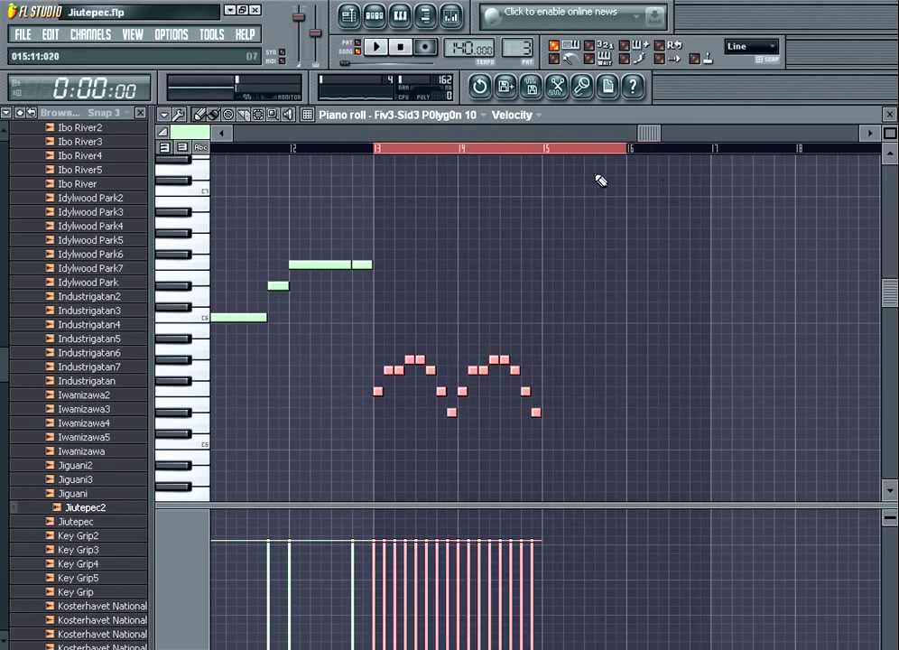
key(ctrl+c)
key(ctrl+v)
drag(292, 396, 546, 403)
key(ctrl+d)
- Play the song from the playlist and bring up the channel rack
click(350, 17)
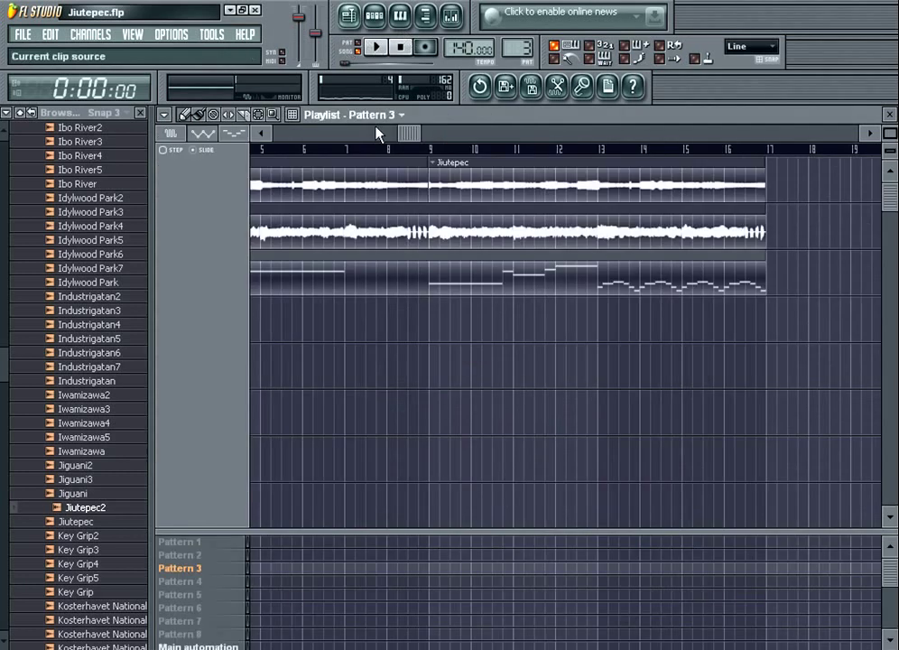
key(space)
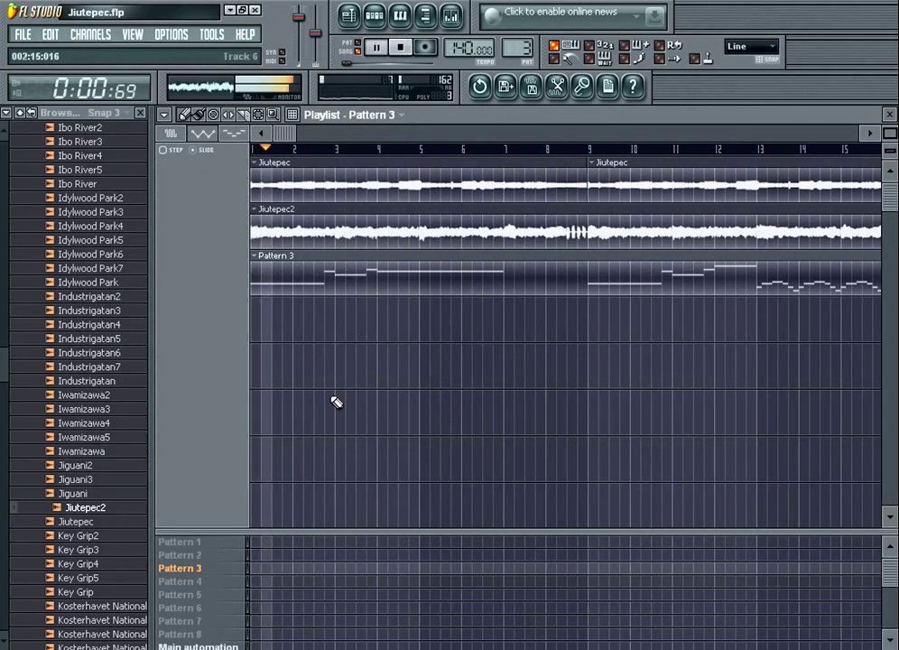
key(F7)
key(F6)
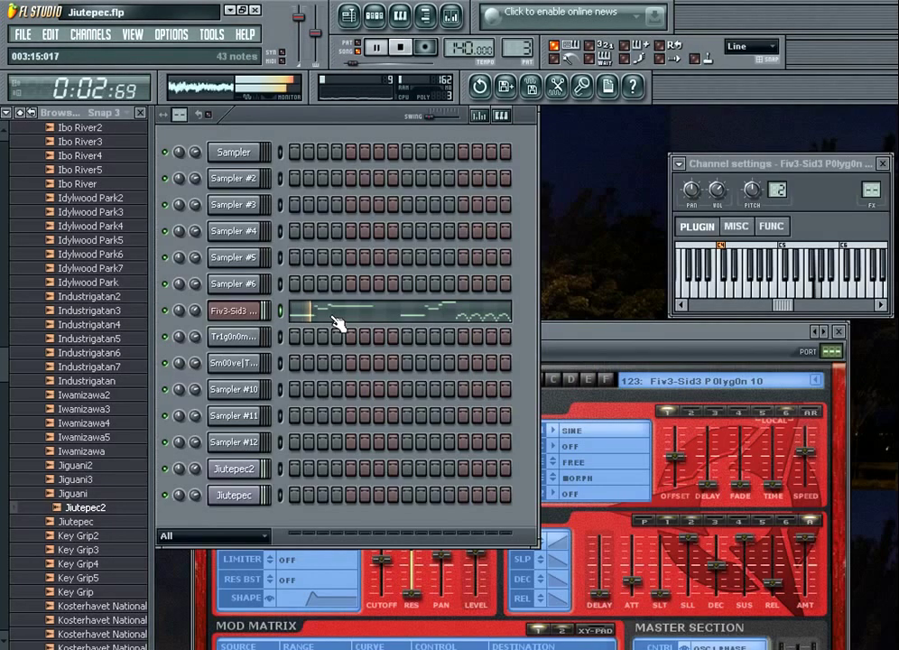
- Find and expand the 808 Drum Kit folder in the sample browser
scroll(34, 201, up, 15)
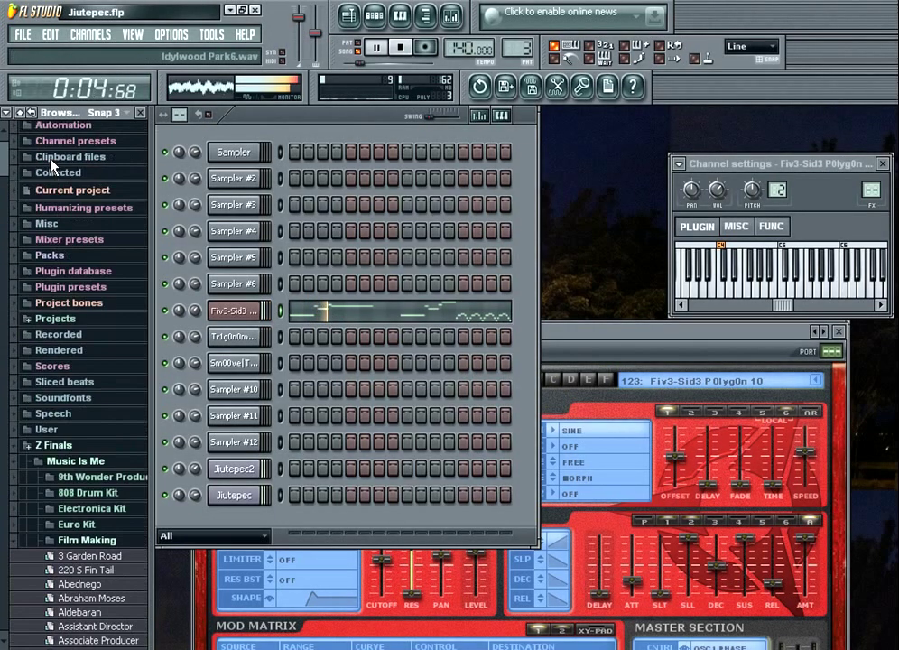
click(118, 513)
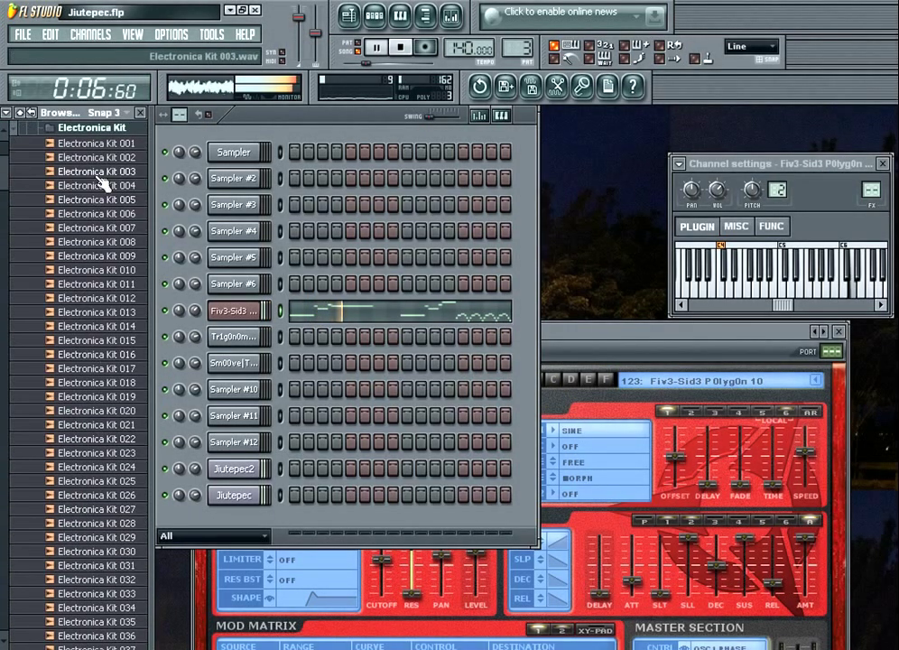
click(116, 129)
scroll(115, 261, up, 2)
click(108, 197)
- Load the 808SD_4D_X sample from the SnareDrum folder into the Sampler #4 channel
click(233, 232)
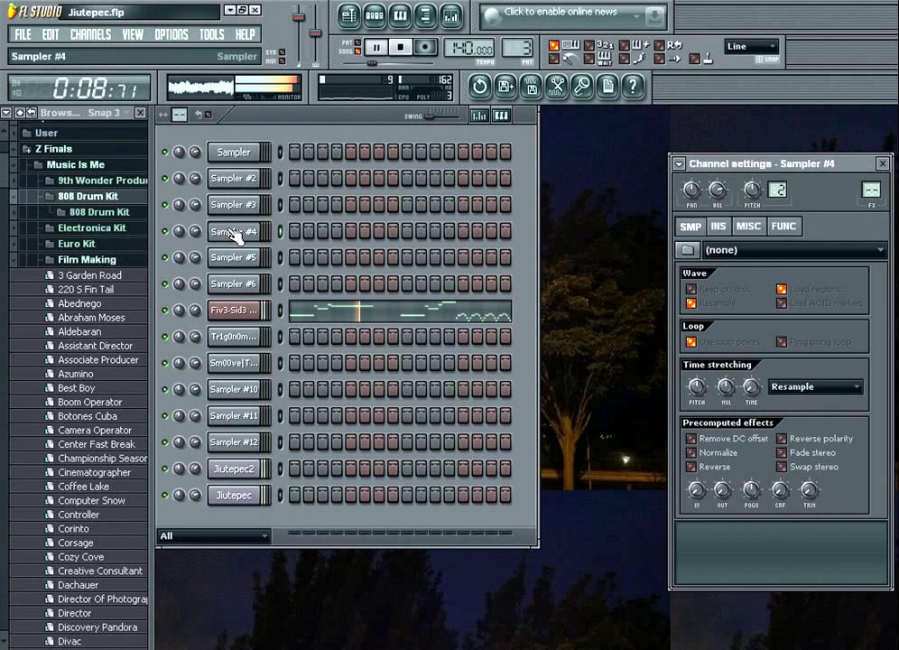
click(233, 232)
click(112, 213)
click(122, 307)
scroll(117, 443, down, 8)
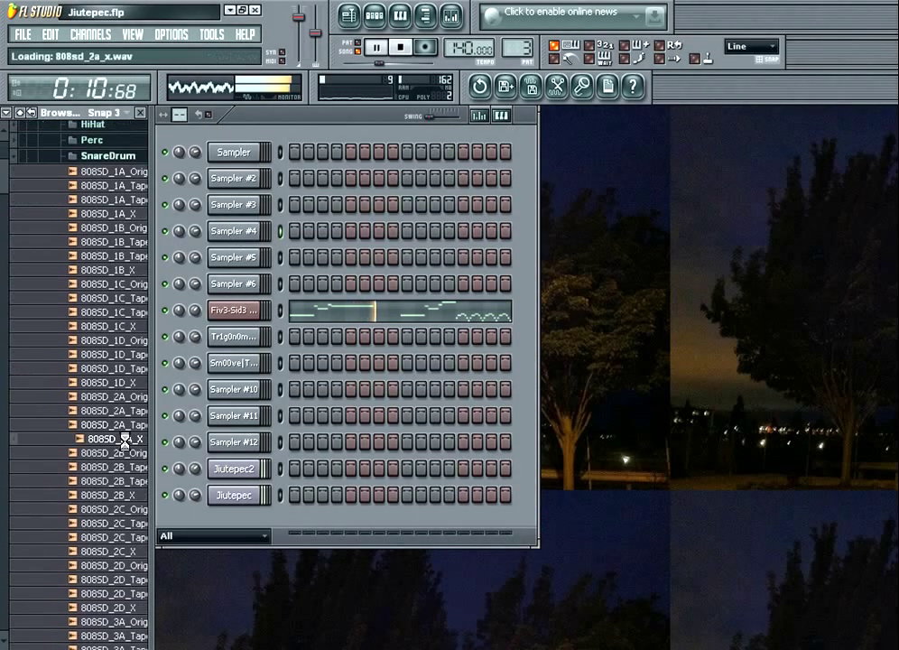
scroll(100, 469, down, 6)
drag(113, 439, 207, 233)
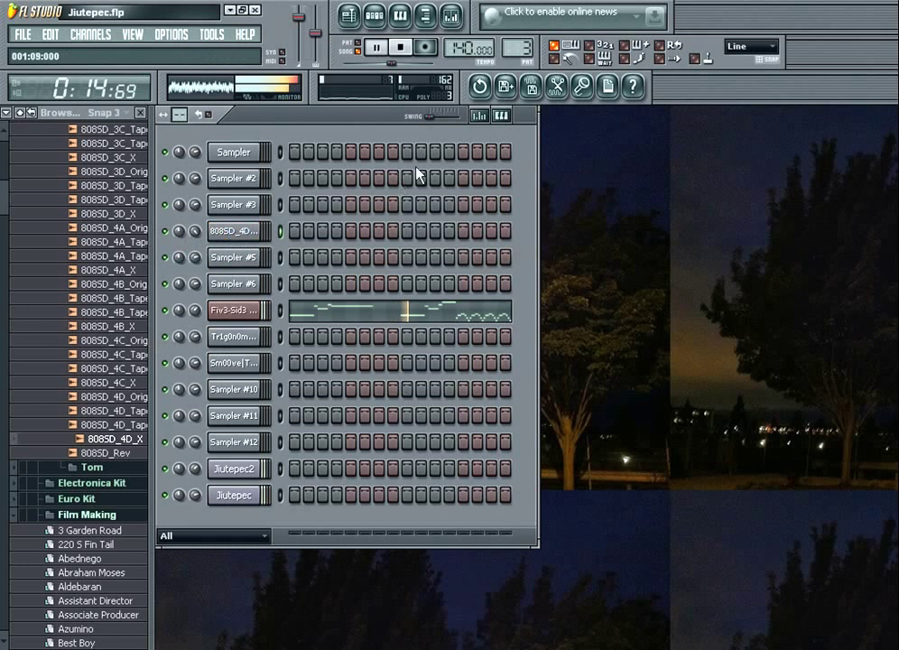
- In pattern 4, place two-step C5 snare notes at step 9 of each of the four bars
drag(518, 50, 518, 40)
click(401, 16)
click(256, 235)
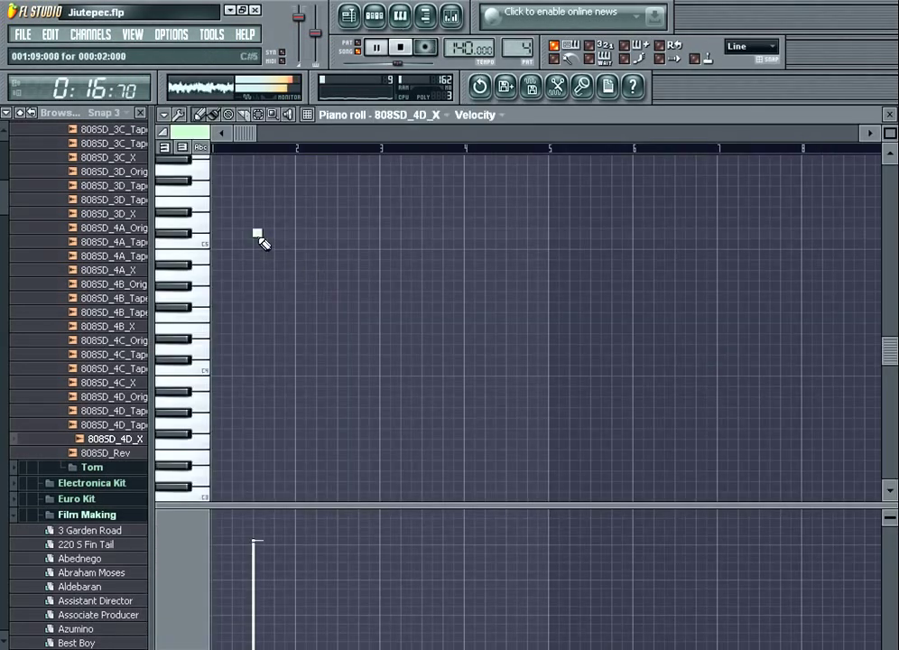
click(342, 244)
double_click(341, 244)
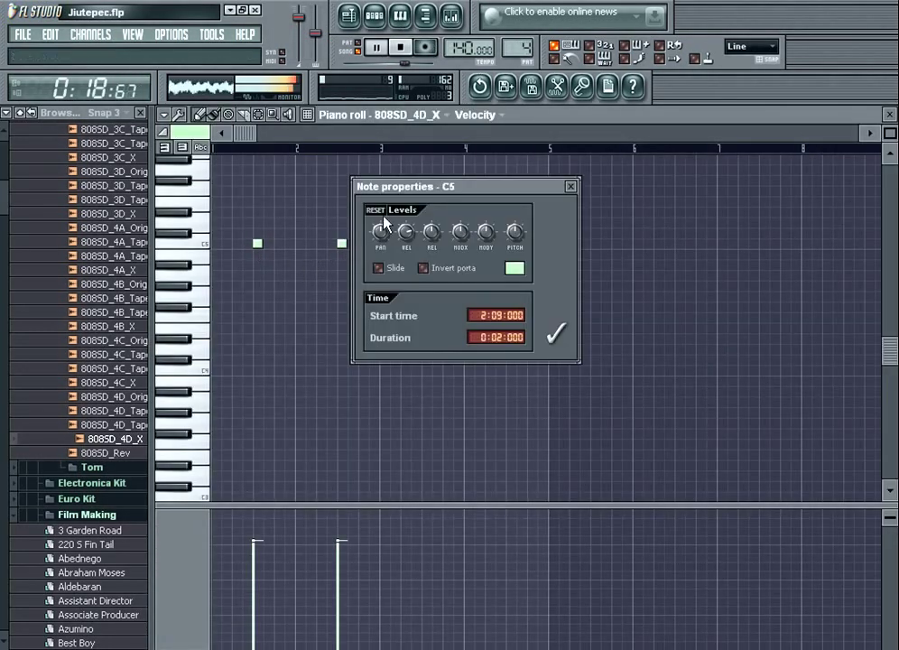
key(Escape)
click(426, 244)
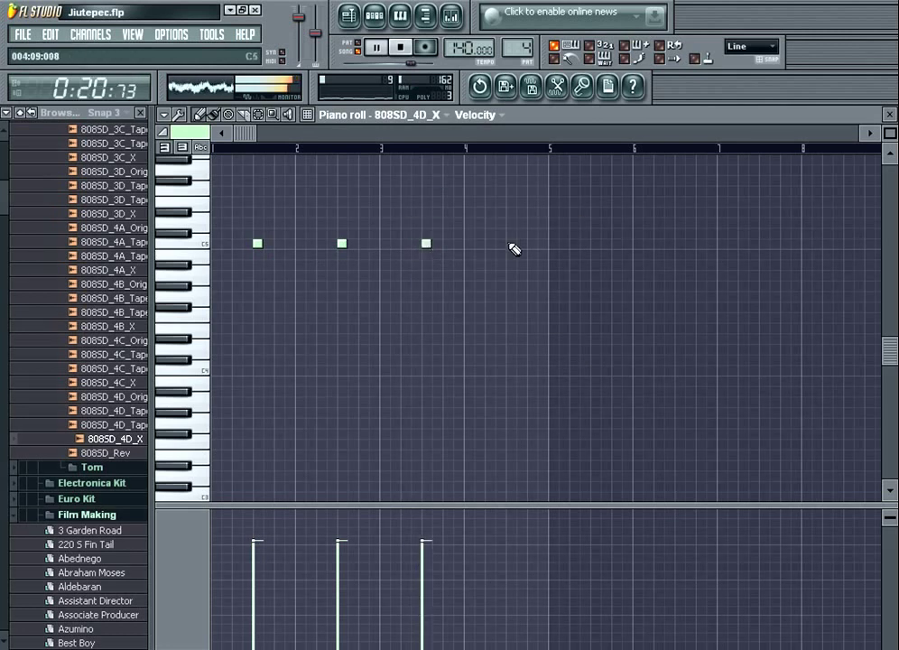
- Place Pattern 4 clips on the fourth playlist track at bars 1, 5, 9 and 13
key(F5)
drag(361, 325, 148, 353)
click(424, 329)
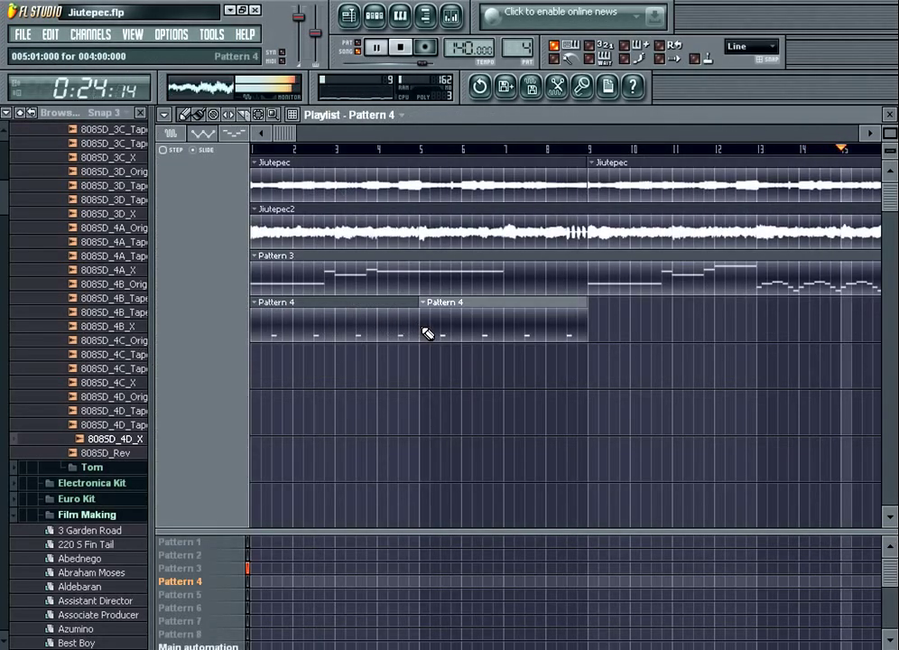
click(596, 326)
click(763, 332)
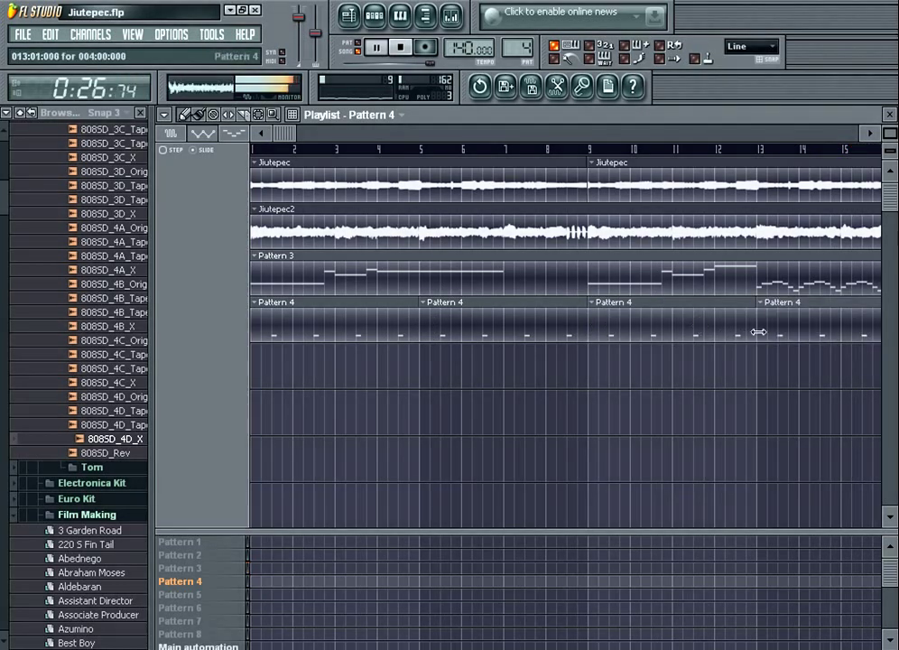
- Restart the song and preview the 808SD_4A_TapeSat snare from the channel rack view
key(space)
key(F5)
key(F6)
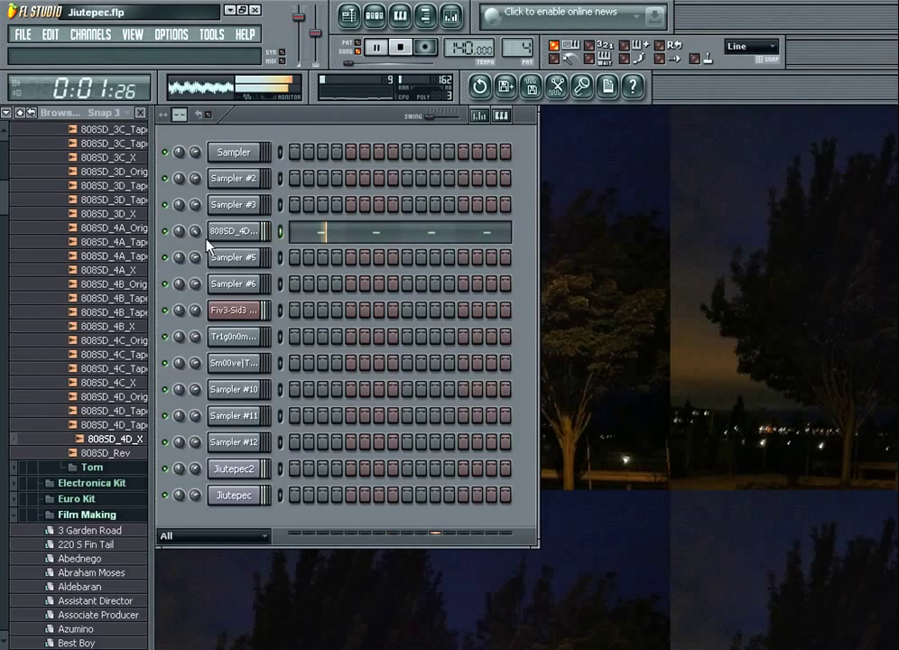
click(113, 255)
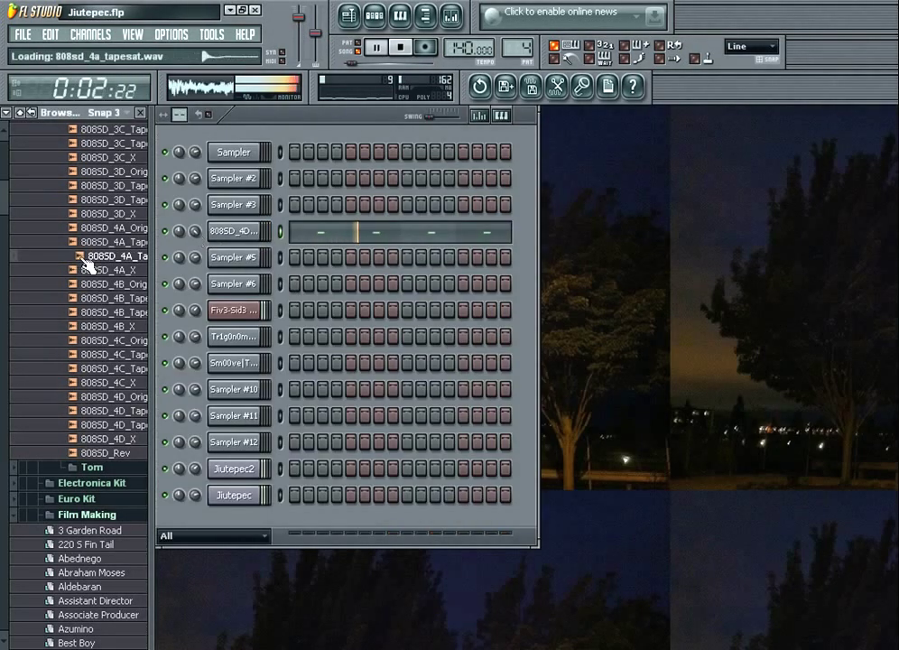
- Try the 808LT1_Tape tom on the first Sampler channel, then load 808HT3_Orig there instead
click(110, 469)
click(108, 399)
click(126, 327)
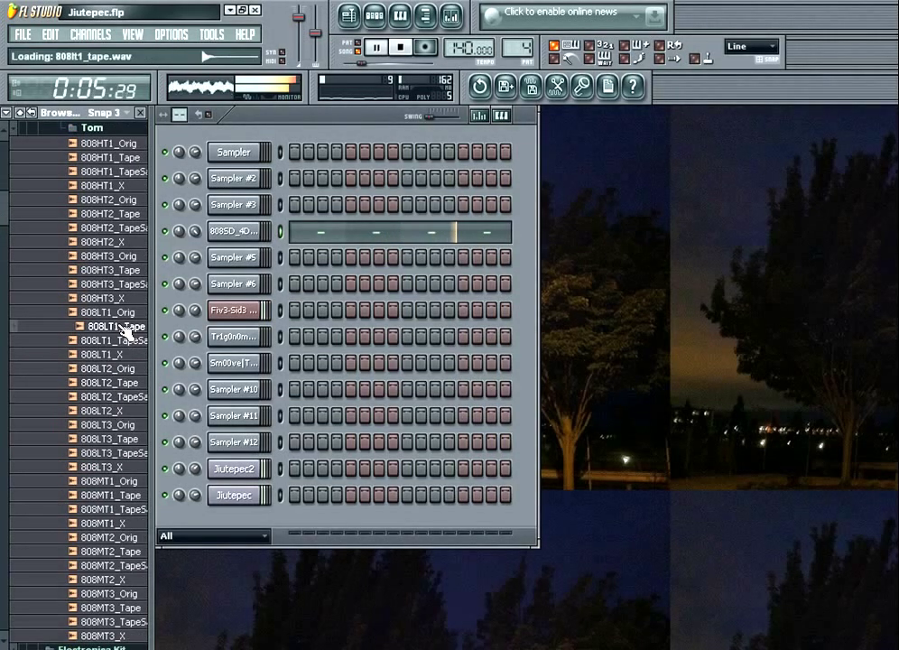
drag(126, 332, 233, 152)
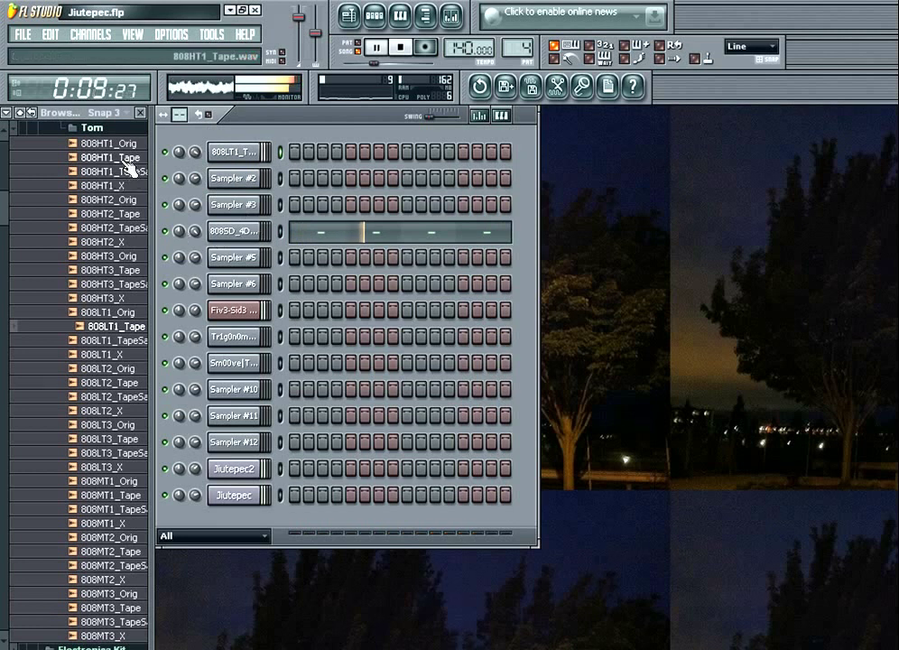
click(111, 256)
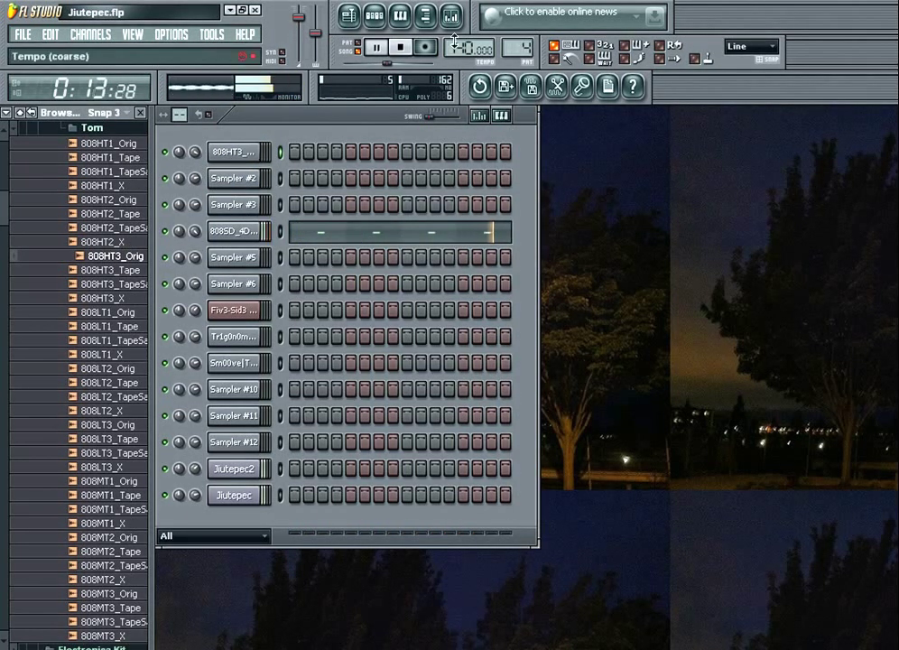
- Draw two-step D4 notes for the 808HT3_Orig channel at steps 1 and 13 of bar 1
click(400, 15)
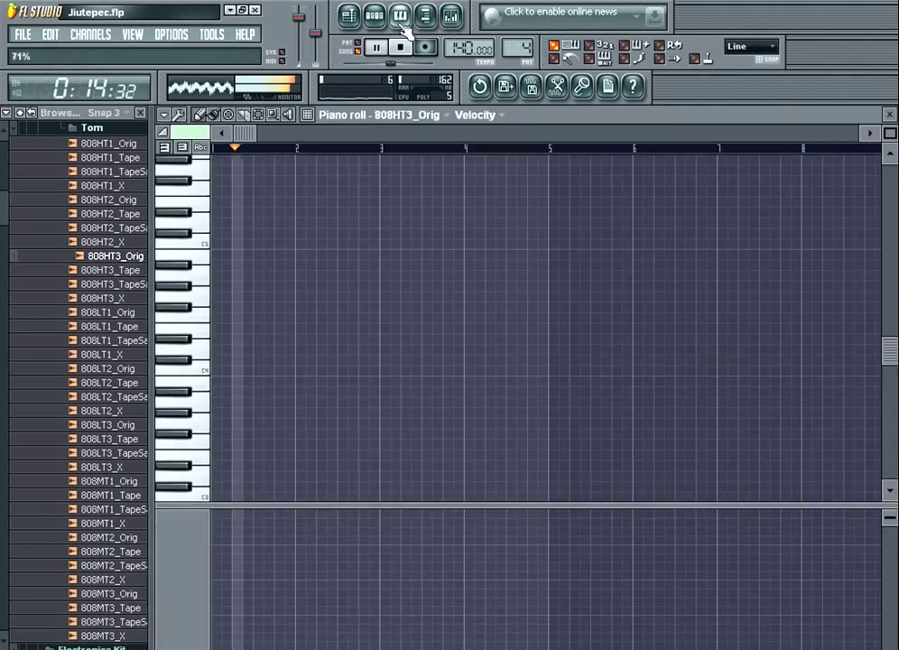
click(889, 134)
click(224, 247)
drag(226, 253, 199, 365)
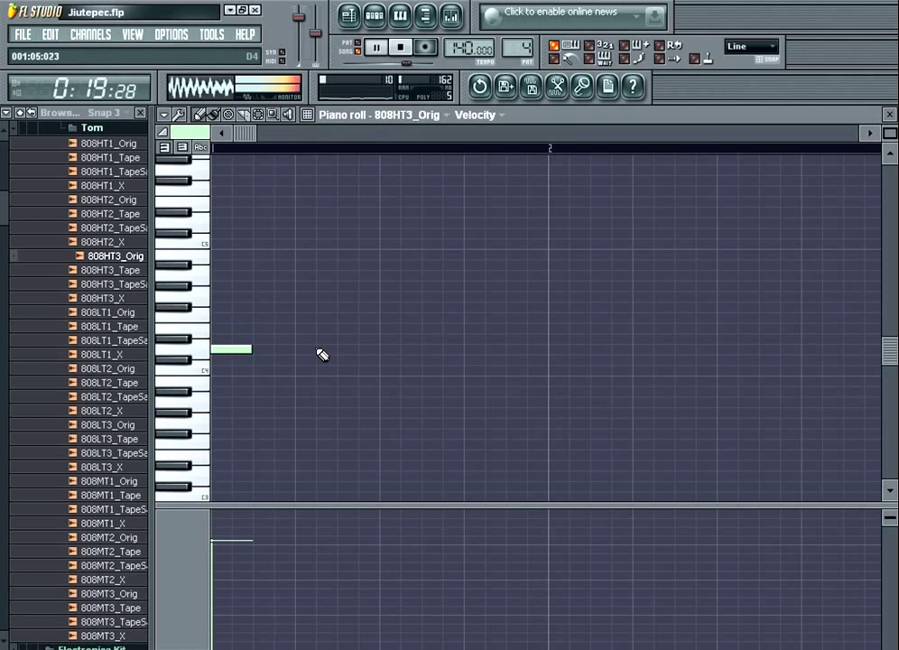
drag(307, 361, 478, 349)
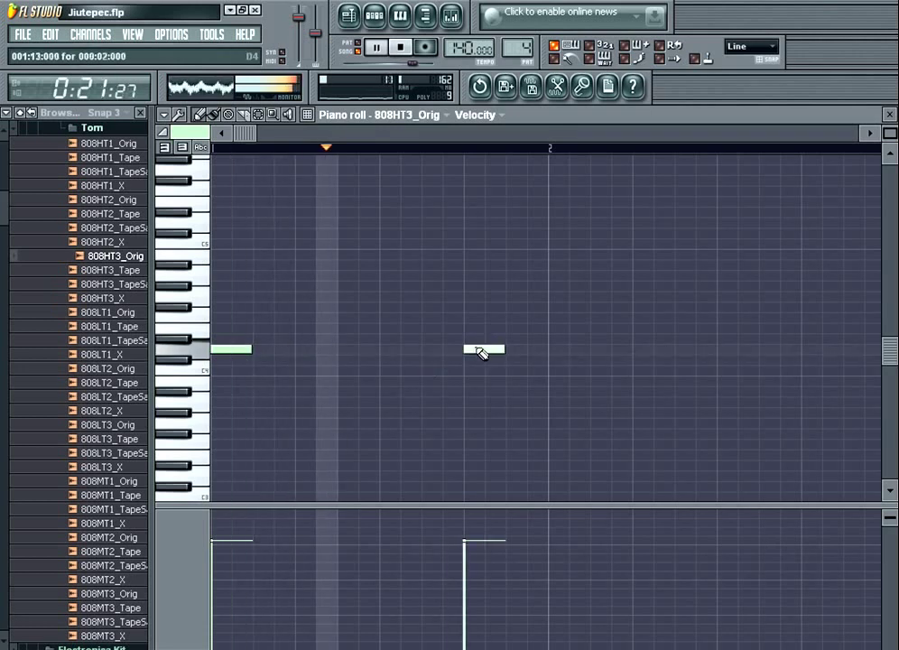
- Stop playback and add one-step D4 notes at steps 3, 4, 5, 7 and 9 of bar 2
click(599, 350)
key(space)
drag(629, 350, 607, 350)
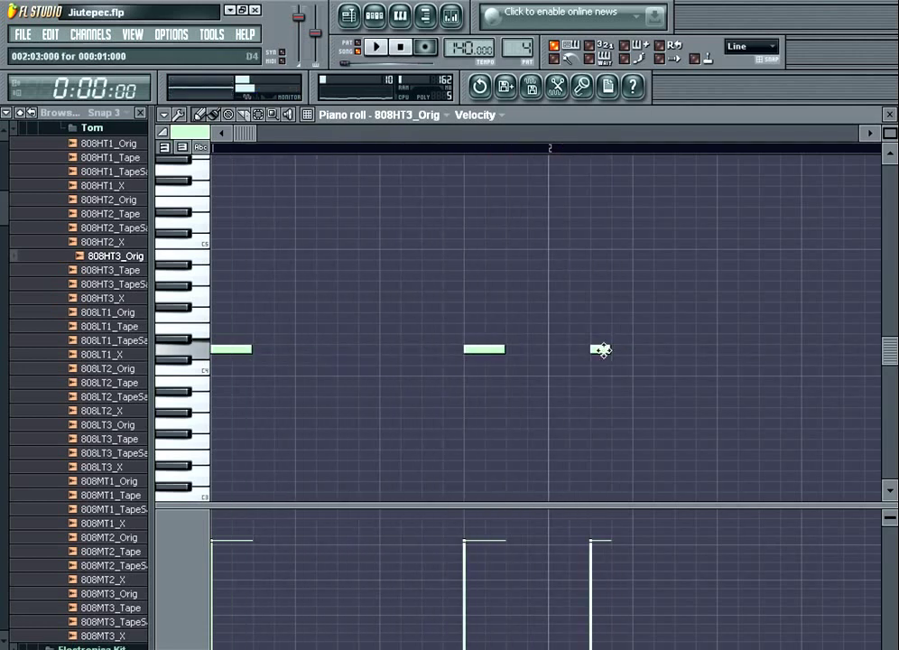
click(679, 351)
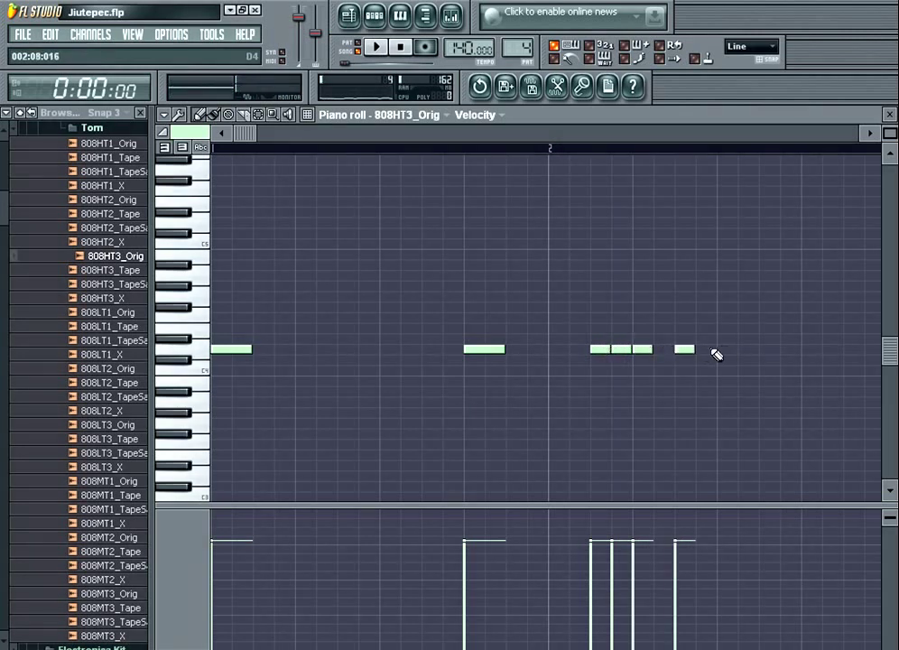
click(718, 351)
- Duplicate the two-bar tom rhythm into bars 3 and 4, and play the song
key(ctrl+a)
drag(251, 134, 451, 171)
key(ctrl+b)
key(space)
key(Escape)
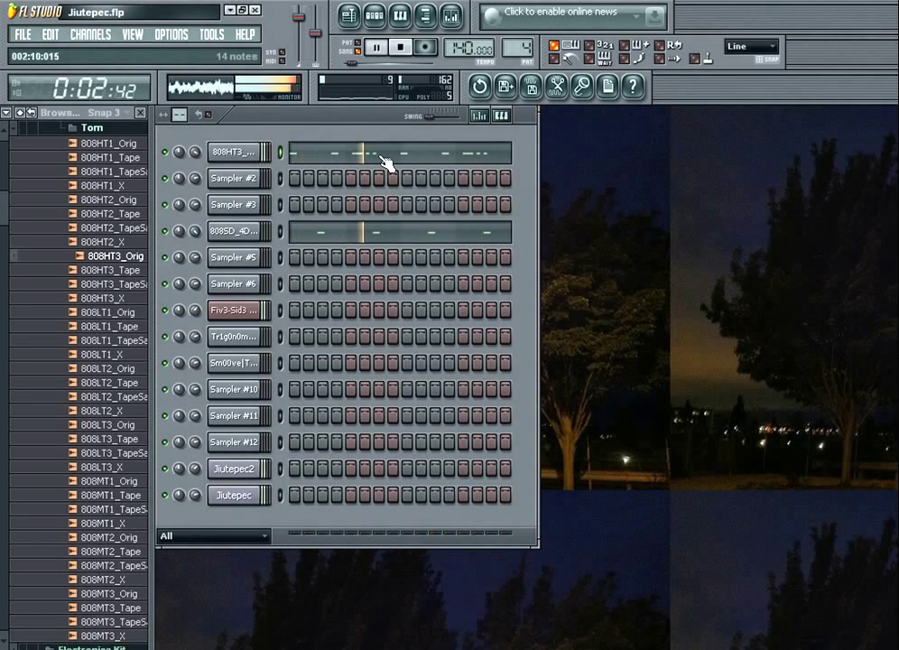
- Load Euro Kit 008 into the Sampler #2 channel and replace the first channel's tom with Euro Kit 002
click(88, 128)
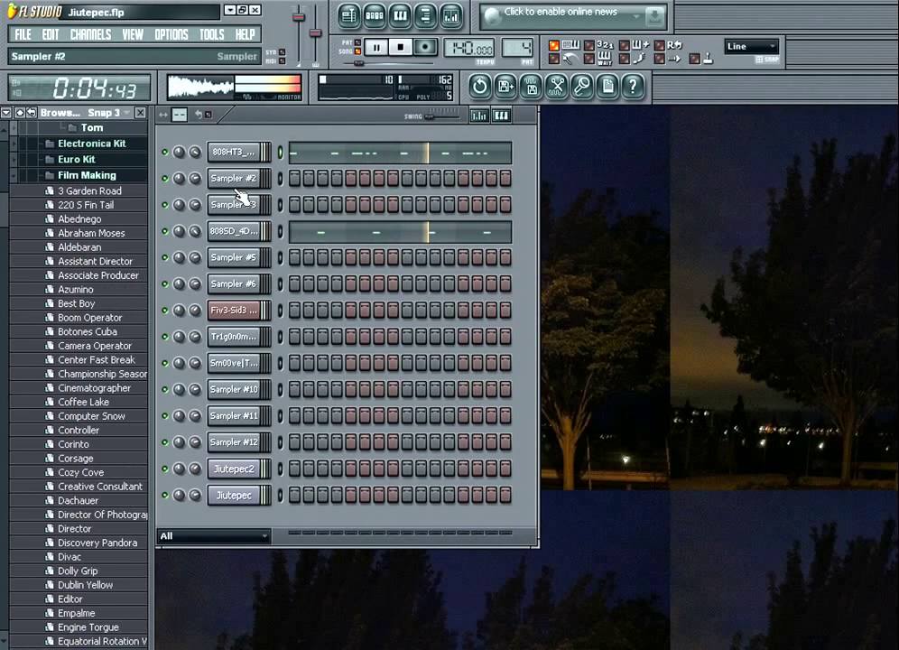
click(234, 178)
click(94, 160)
drag(115, 244, 233, 178)
click(234, 152)
click(235, 151)
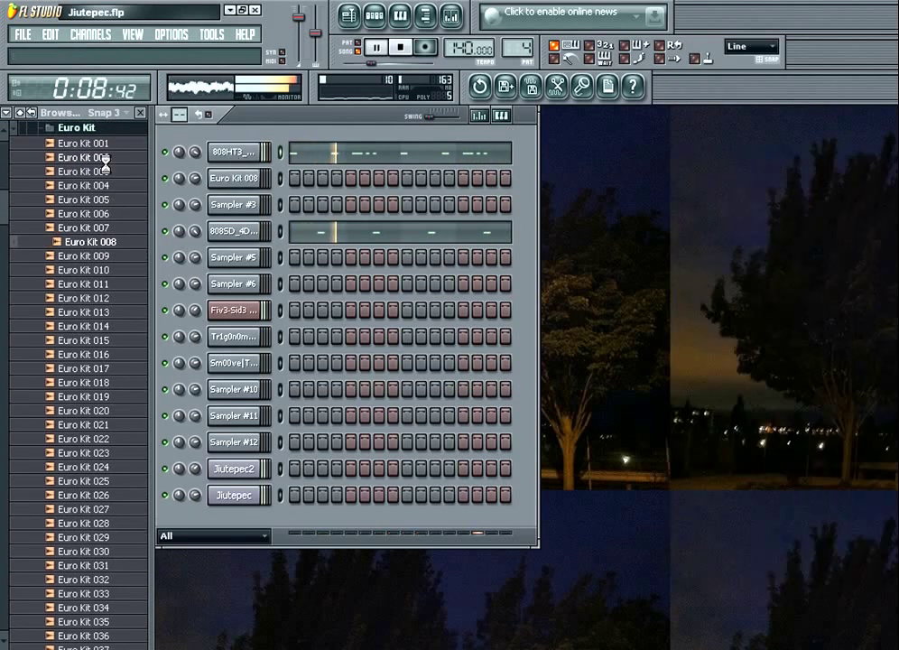
click(110, 159)
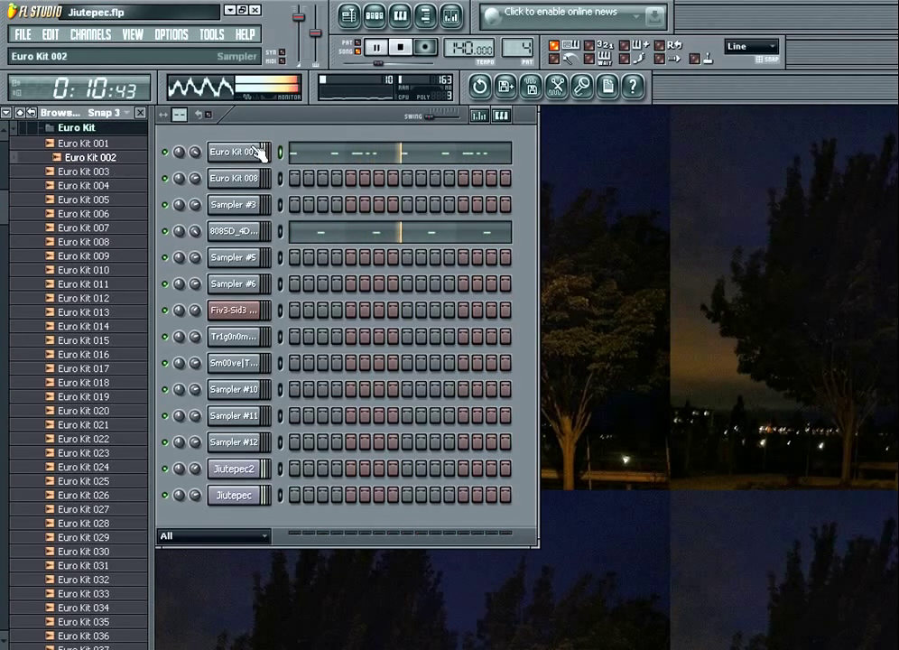
- Copy the Euro Kit 002 rhythm to the Euro Kit 008 channel and transpose its notes to C5
drag(181, 178, 180, 198)
right_click(181, 178)
click(206, 186)
click(305, 183)
key(ctrl+a)
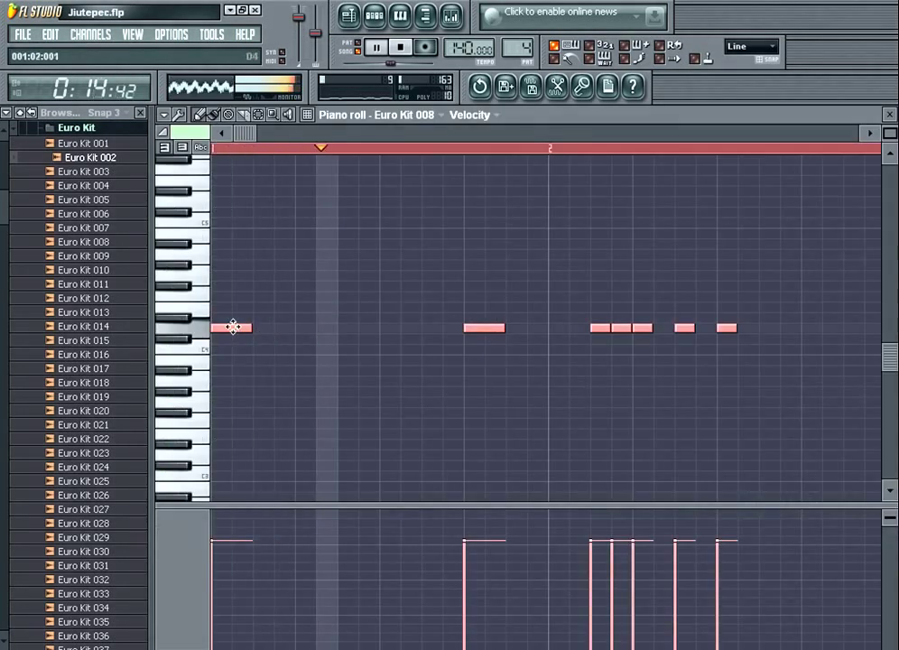
drag(233, 327, 226, 220)
key(Escape)
- Raise the Euro Kit 008 channel's volume and collapse the Euro Kit sample folder
drag(195, 178, 195, 173)
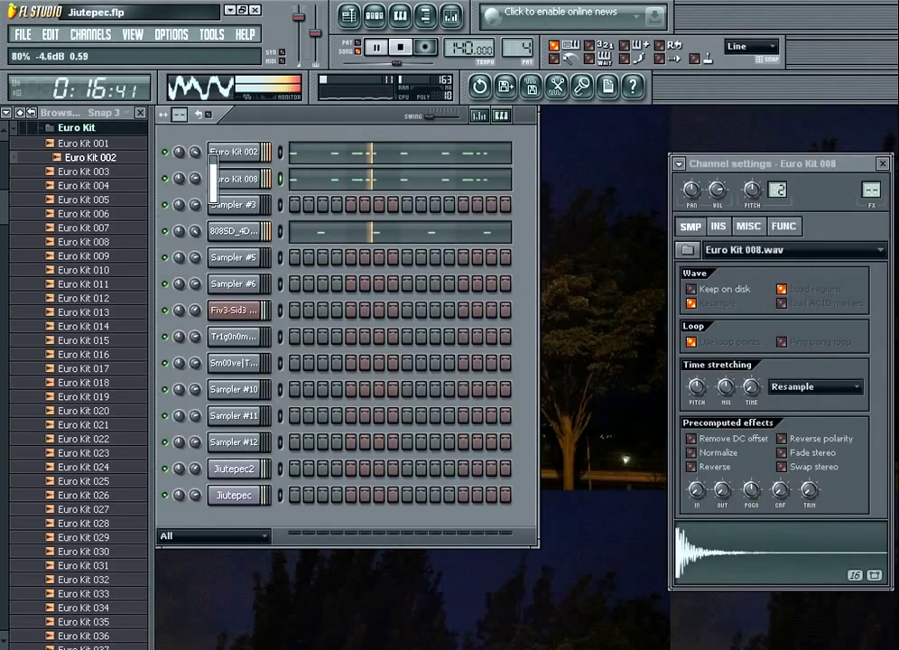
click(72, 132)
scroll(72, 237, up, 3)
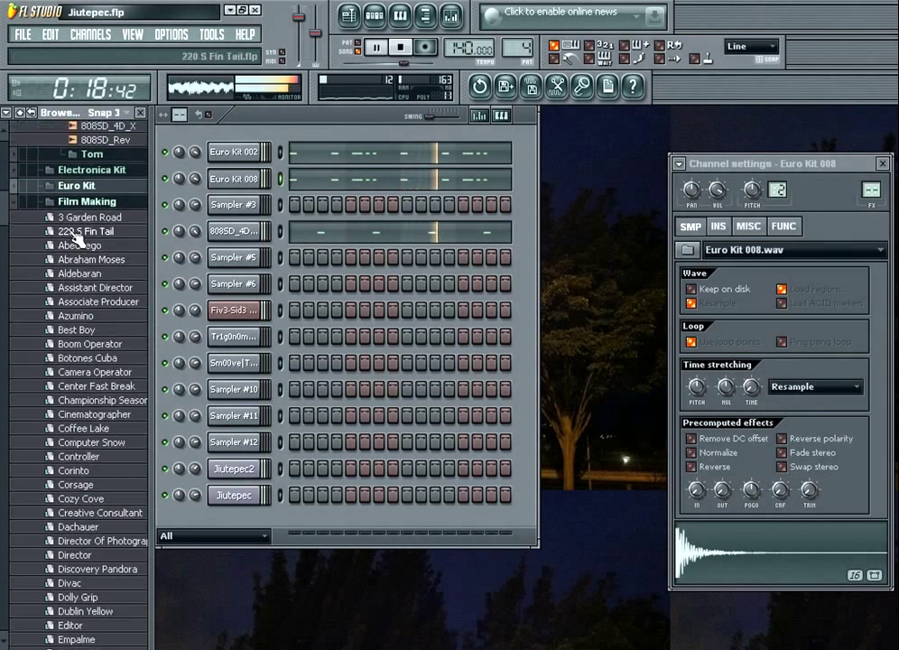
- Audition samples in the Electronica Kit folder, load Electronica Kit 012 into the Sampler #3 channel, and give it the 808 snare's rhythm
scroll(80, 237, up, 2)
click(115, 322)
click(112, 343)
click(133, 314)
click(135, 299)
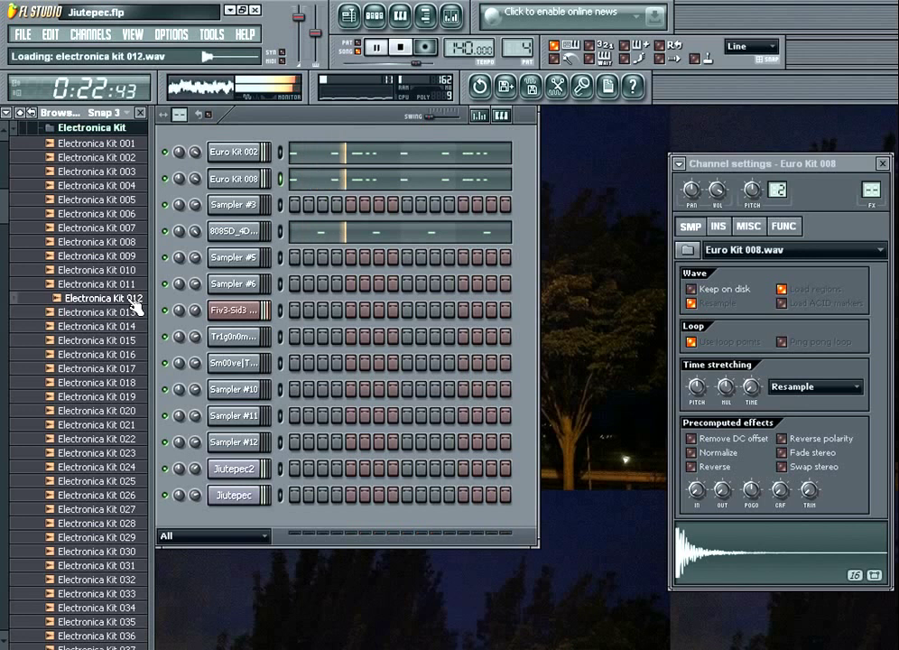
drag(183, 265, 246, 213)
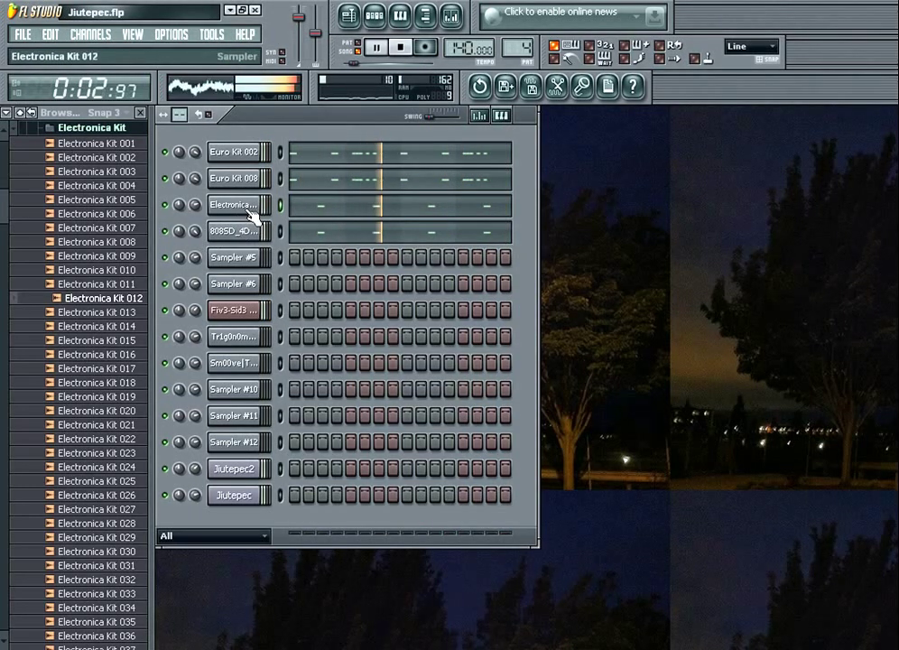
- Align the duplicated audio and pattern clips with the start of bar 17 in the playlist and clear the selection
click(350, 15)
drag(379, 135, 814, 159)
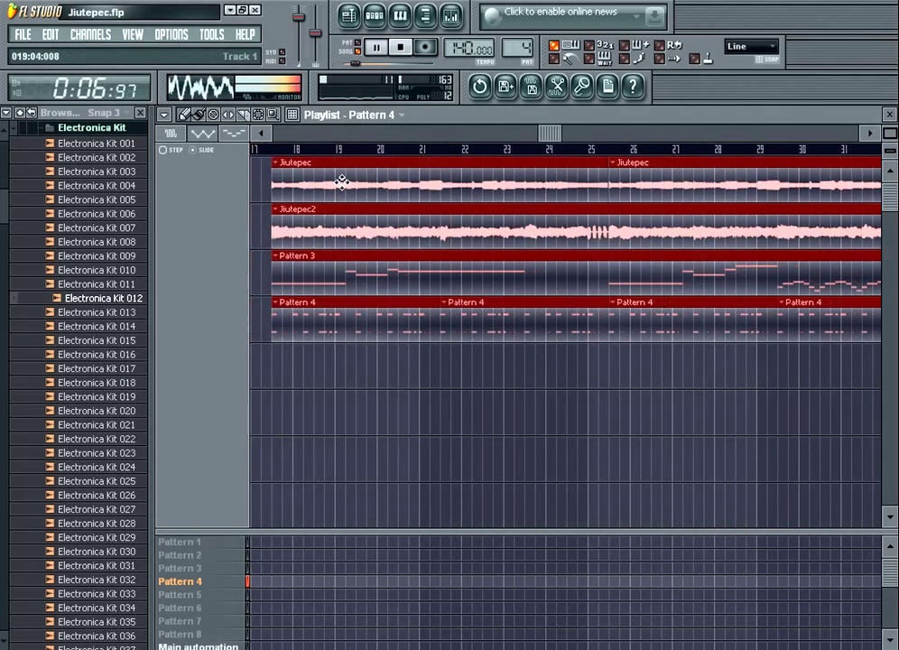
mouse_move(365, 183)
mouse_down()
mouse_move(389, 186)
mouse_move(371, 179)
mouse_up()
drag(348, 134, 184, 135)
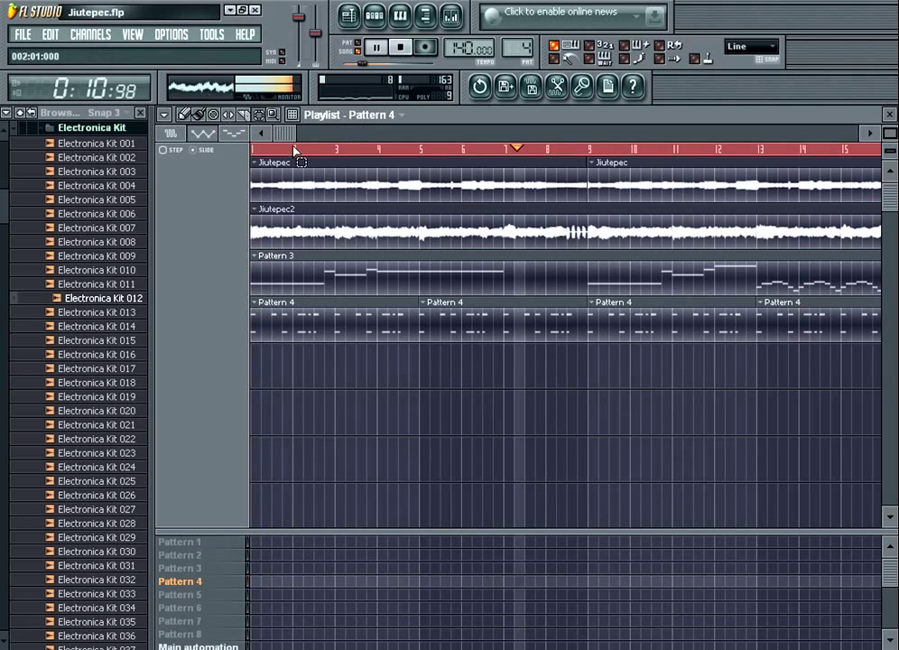
ctrl+click(296, 150)
- Lower the volume of the Fiv3-Sid3 P0lyg0n 10 lead channel used by Pattern 3
double_click(458, 288)
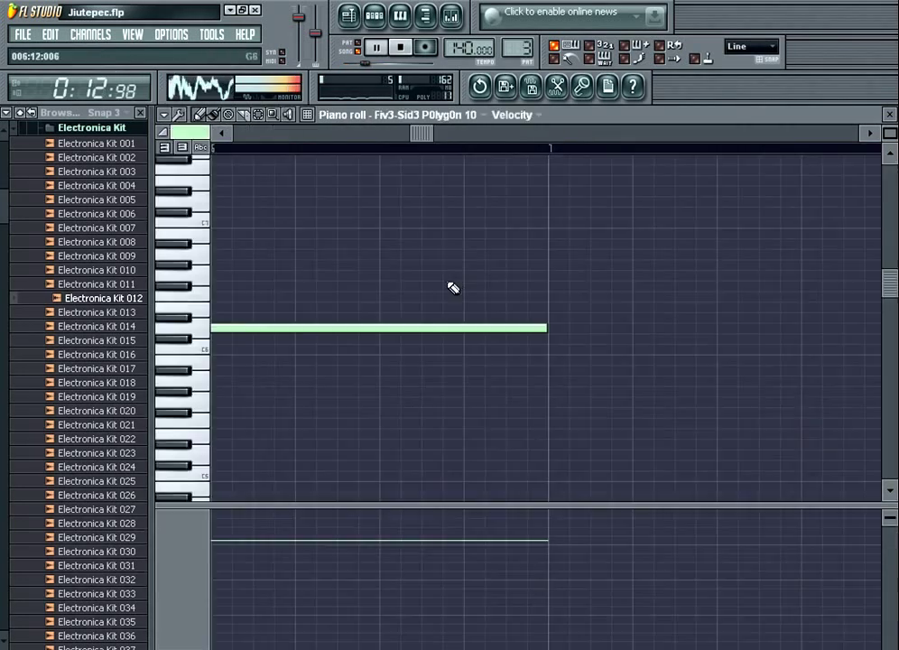
click(889, 115)
drag(195, 310, 195, 319)
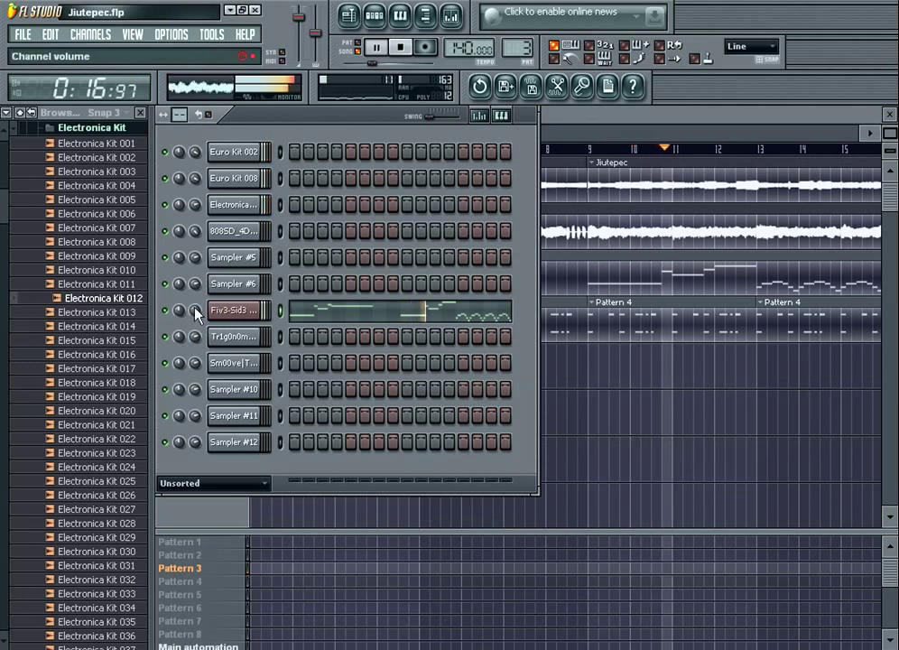
click(742, 411)
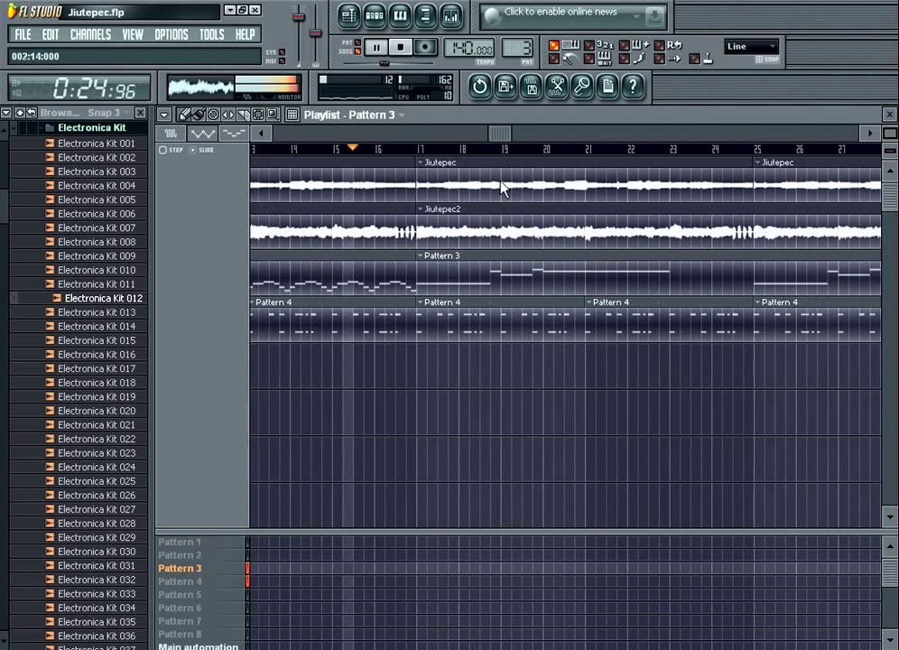
- Delete the duplicated Pattern 3 clip at bar 17 and select bars 16 to 18 for playback
right_click(446, 282)
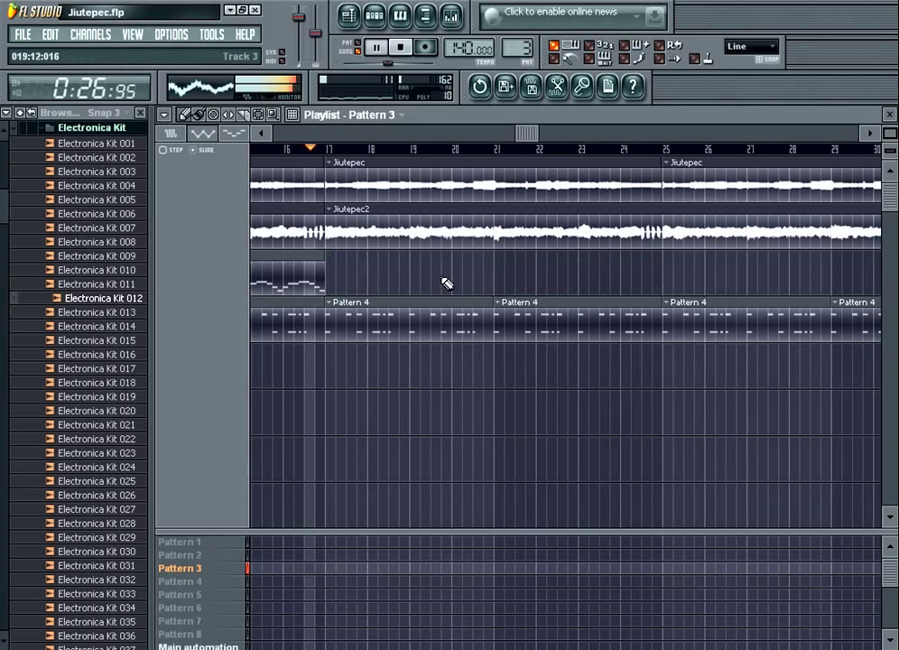
click(297, 155)
drag(297, 155, 369, 174)
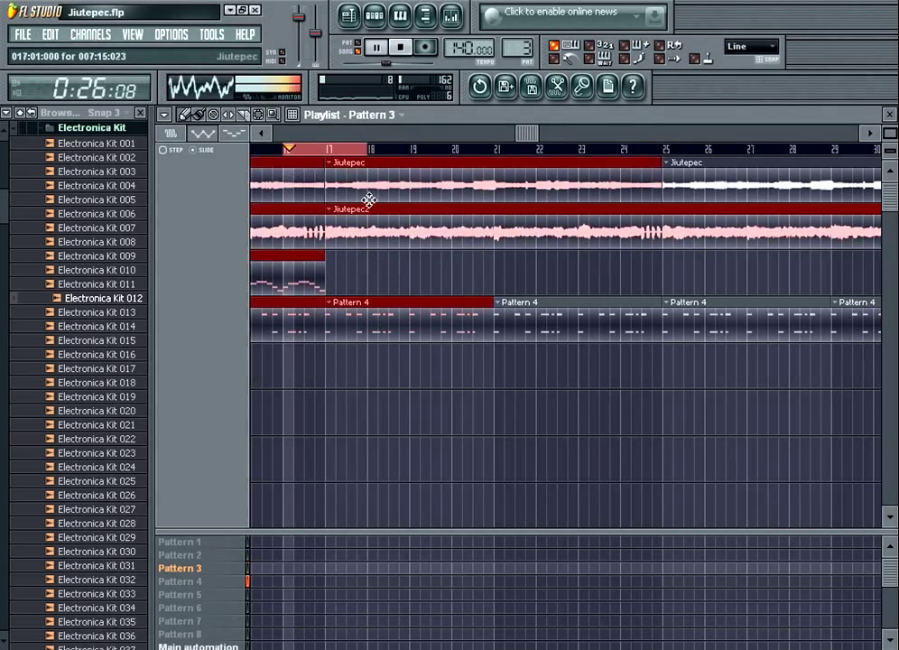
- Rework the lead melody's ending in bar 16 so its last four notes are on G5, checking it by playback
double_click(302, 272)
key(space)
key(space)
mouse_move(251, 307)
mouse_down()
mouse_move(247, 296)
mouse_move(256, 298)
mouse_up()
key(space)
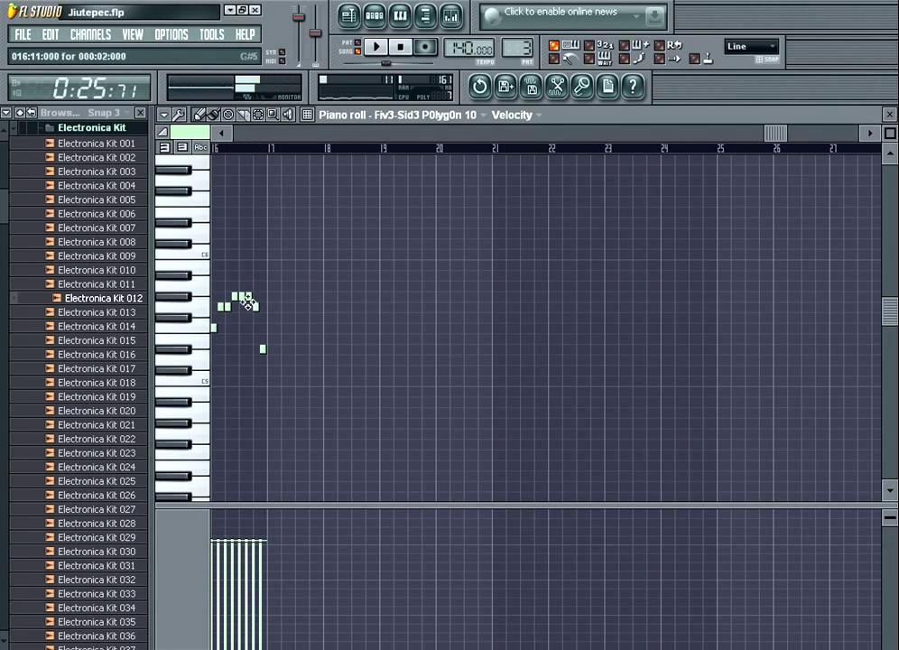
key(space)
click(349, 17)
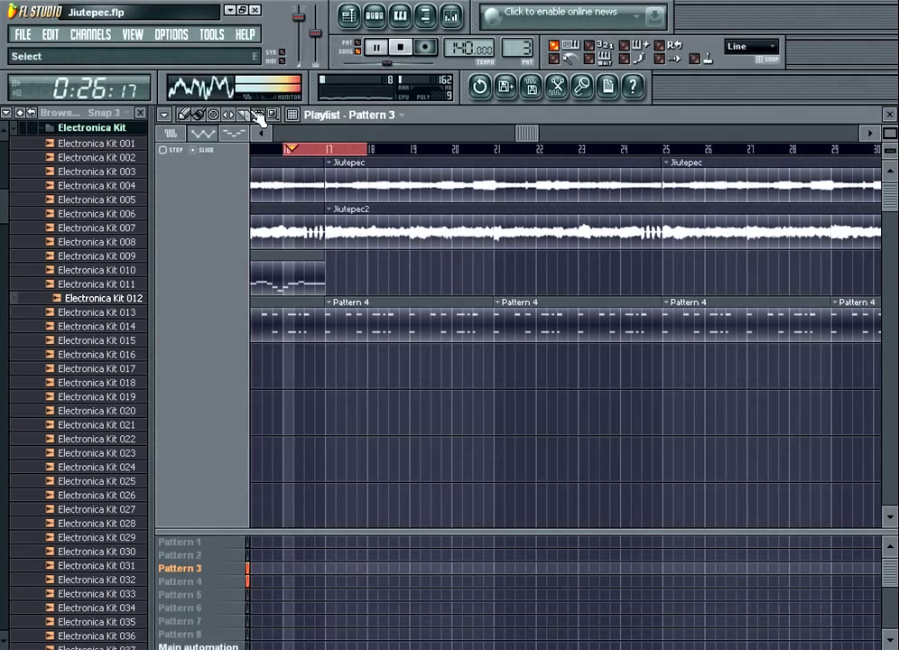
- Load Electronica Kit 014 into the Sampler #5 channel and fill it in Pattern 4 with a C5 note on every beat
double_click(346, 319)
drag(110, 326, 244, 253)
click(280, 257)
key(ctrl+v)
click(312, 264)
mouse_move(241, 328)
mouse_down()
mouse_move(215, 327)
mouse_move(226, 327)
mouse_up()
right_click(891, 133)
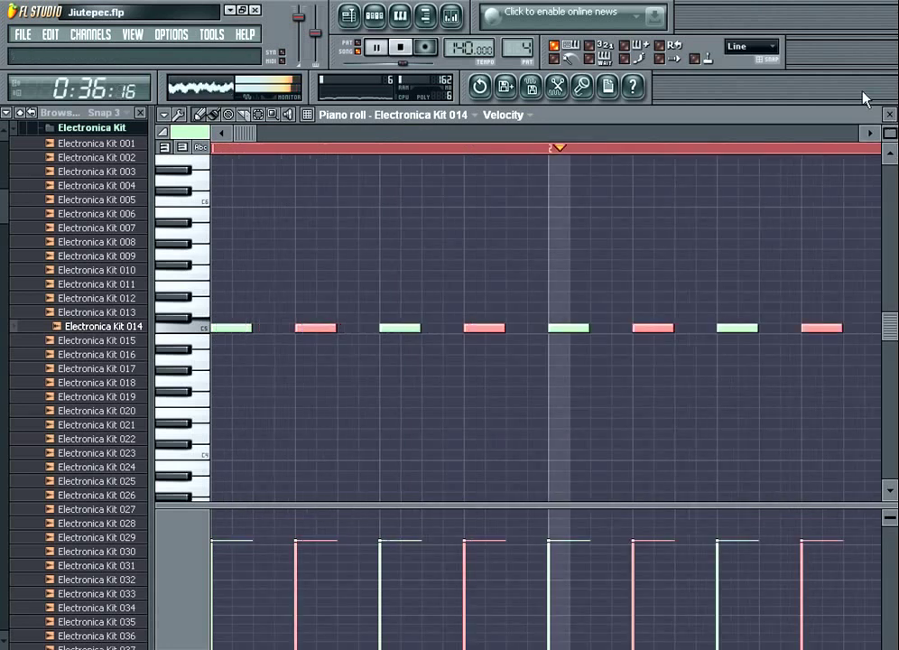
- Duplicate the Electronica Kit 014 notes between the beats to form a short eighth-note rhythm, and restore Line snapping
click(755, 48)
click(744, 103)
key(ctrl+a)
drag(305, 330, 265, 328)
click(772, 49)
click(753, 65)
key(space)
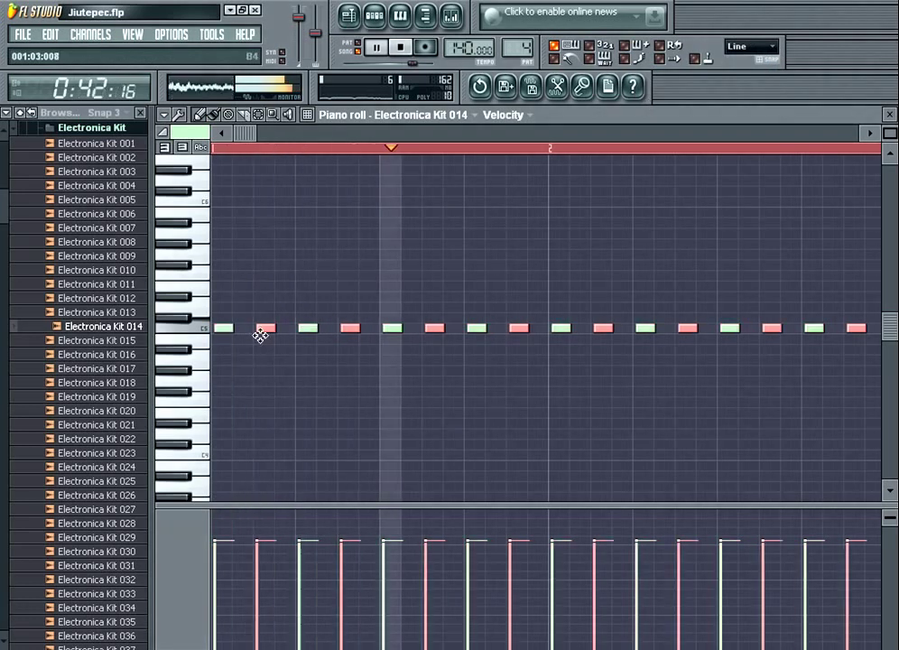
click(891, 115)
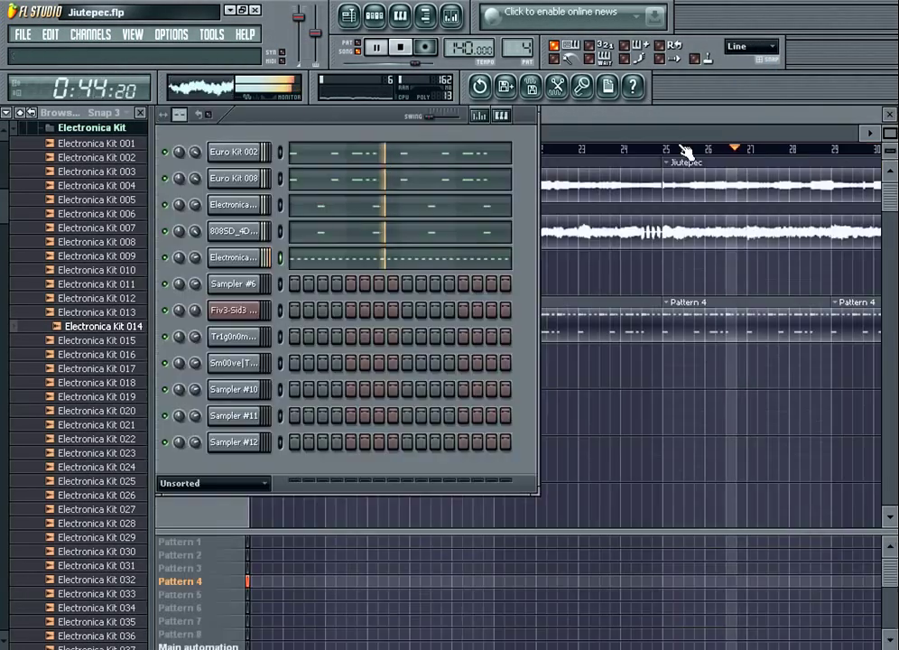
- Move the Electronica Kit 014 rhythm out of Pattern 4 and paste it into Patterns 5 and 6
key(ctrl+x)
key(KP_Add)
key(ctrl+v)
key(KP_Subtract)
key(KP_Add)
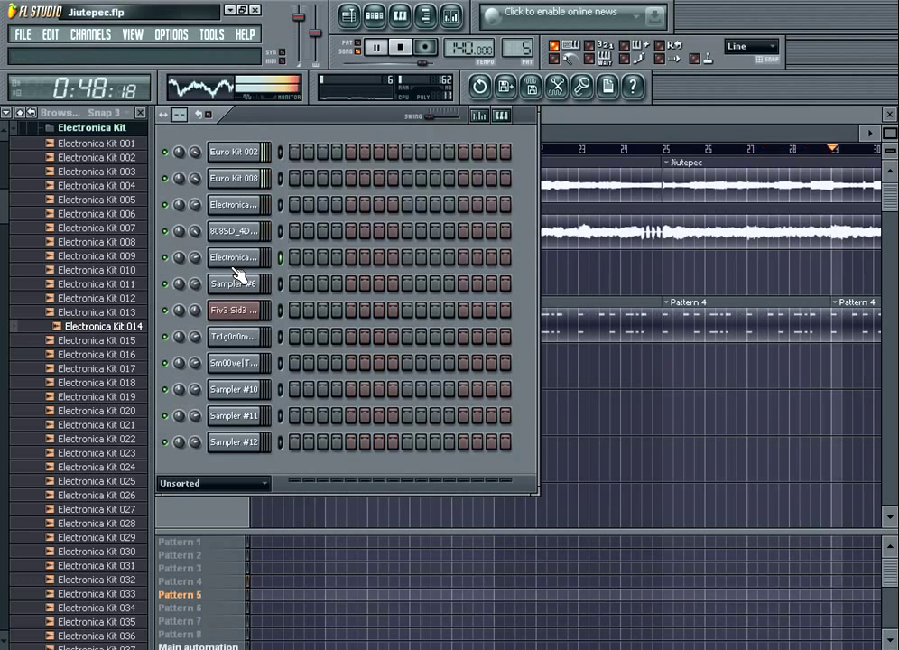
key(ctrl+v)
- Thin bar 1 of Pattern 5's Electronica Kit 014 rhythm to one note per beat and delete the notes from bar 2 onward
click(305, 261)
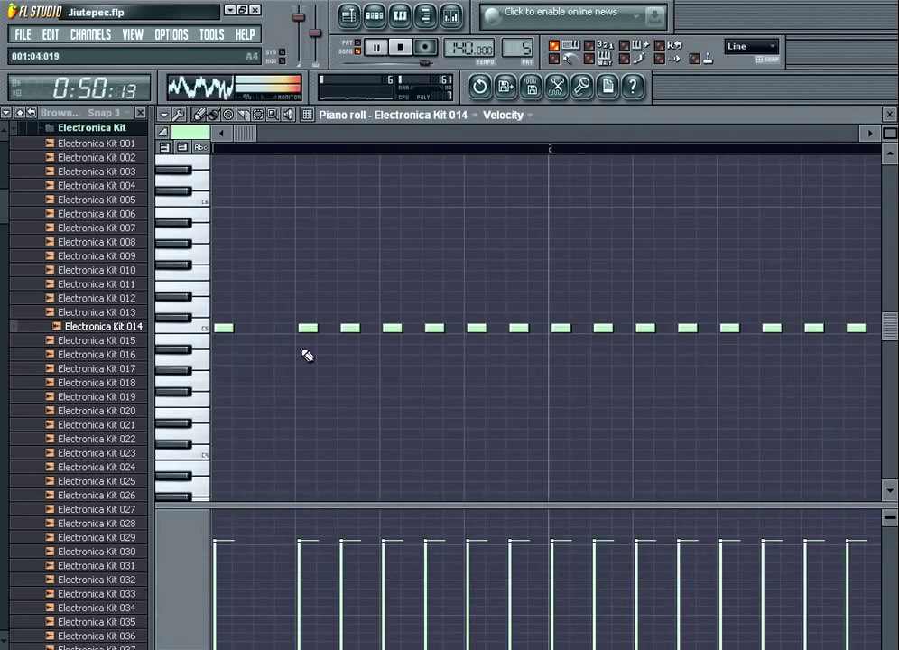
drag(889, 133, 363, 162)
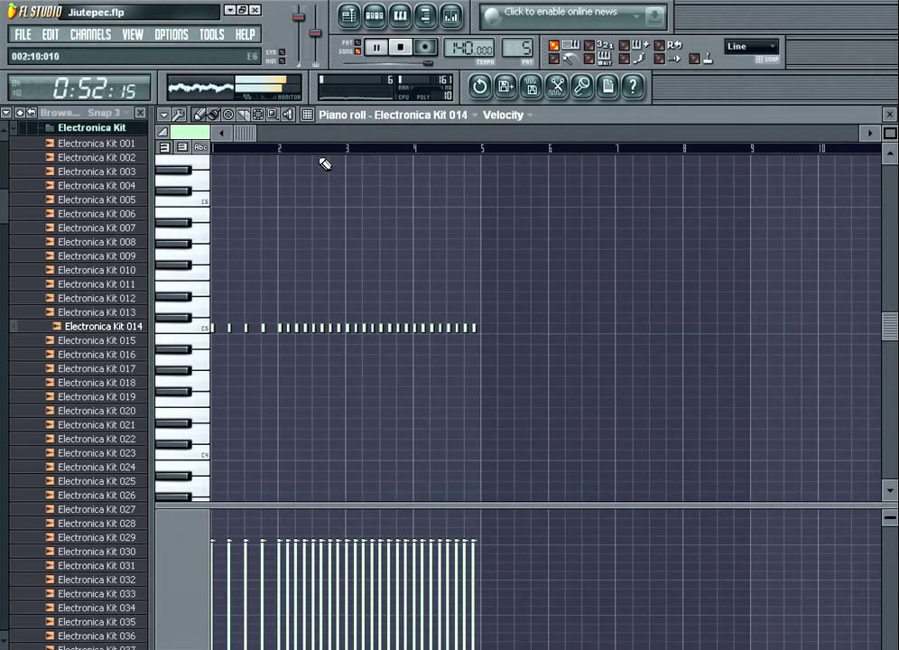
drag(278, 149, 770, 145)
key(Delete)
- Repeat the one-bar Electronica Kit 014 rhythm through bar 4 of Pattern 5
click(889, 133)
key(ctrl+a)
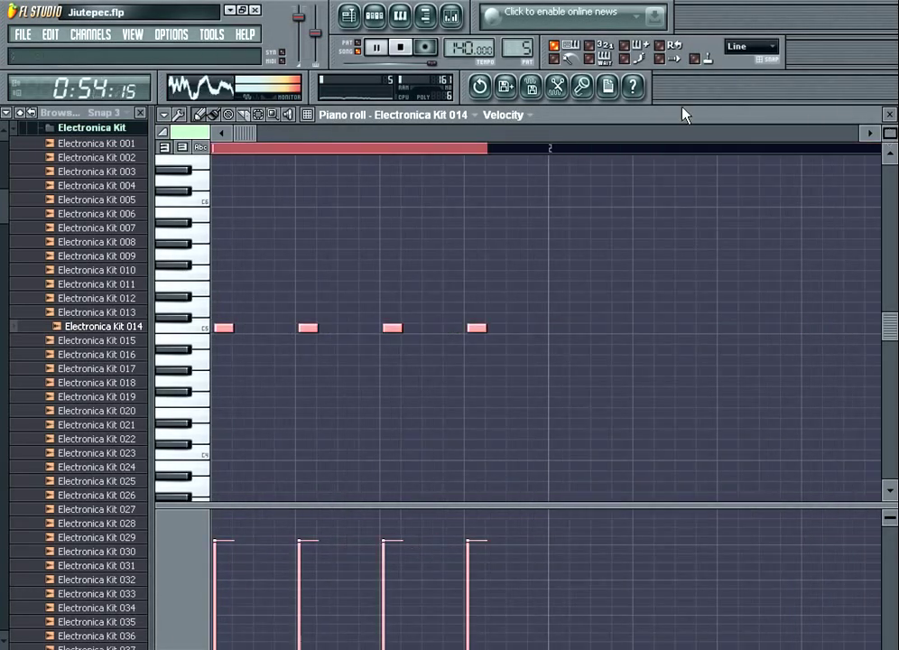
drag(245, 134, 383, 127)
key(ctrl+b)
key(ctrl+a)
key(ctrl+b)
- Place alternating Pattern 5 and Pattern 6 clips on the playlist's fifth track, starting at bars 17, 21, 25 and 29
key(F5)
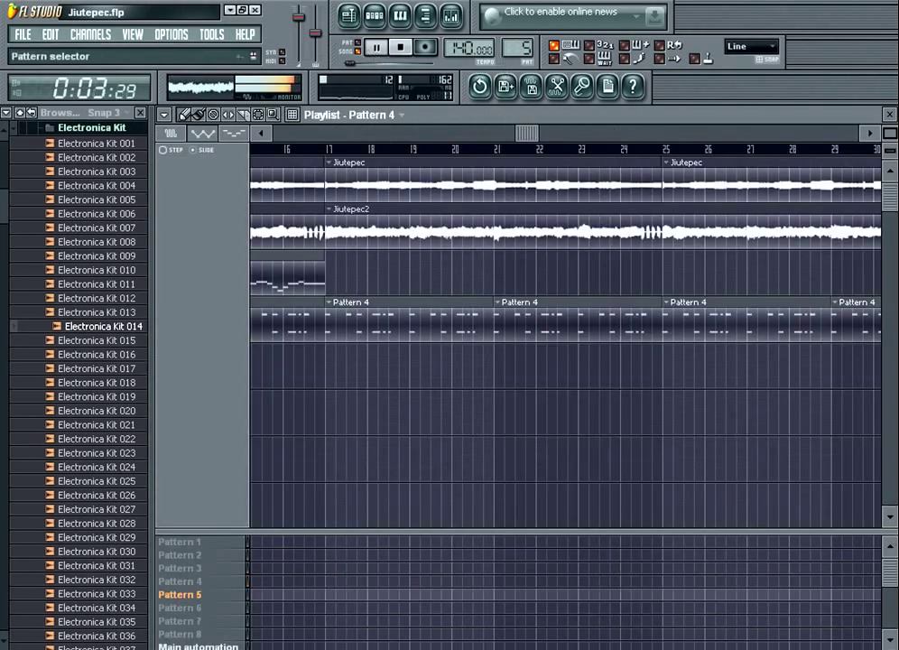
mouse_move(588, 138)
mouse_down()
mouse_move(632, 140)
mouse_move(452, 172)
mouse_move(420, 188)
mouse_move(216, 214)
mouse_move(443, 209)
mouse_up()
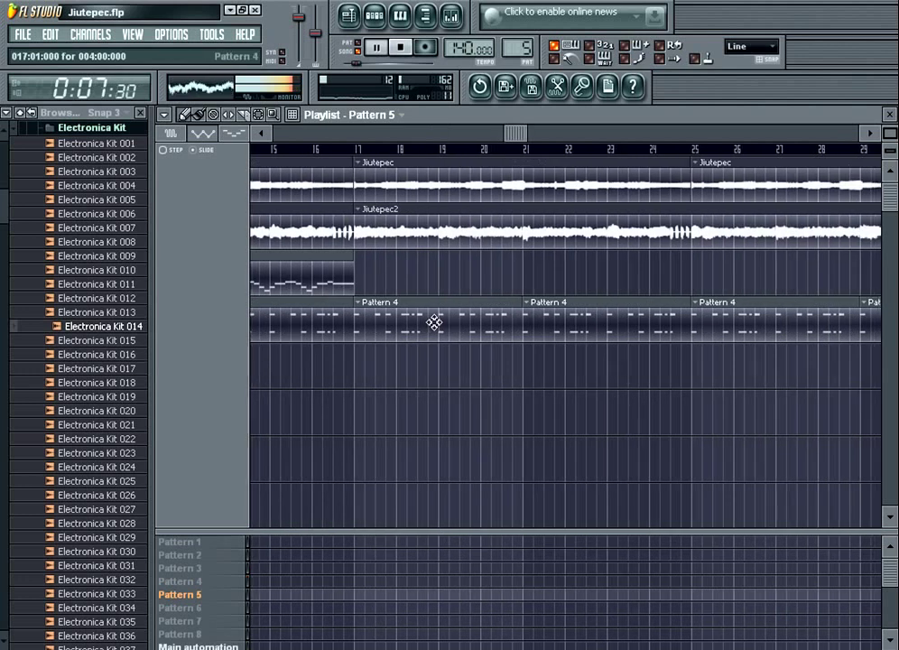
click(350, 376)
key(F4)
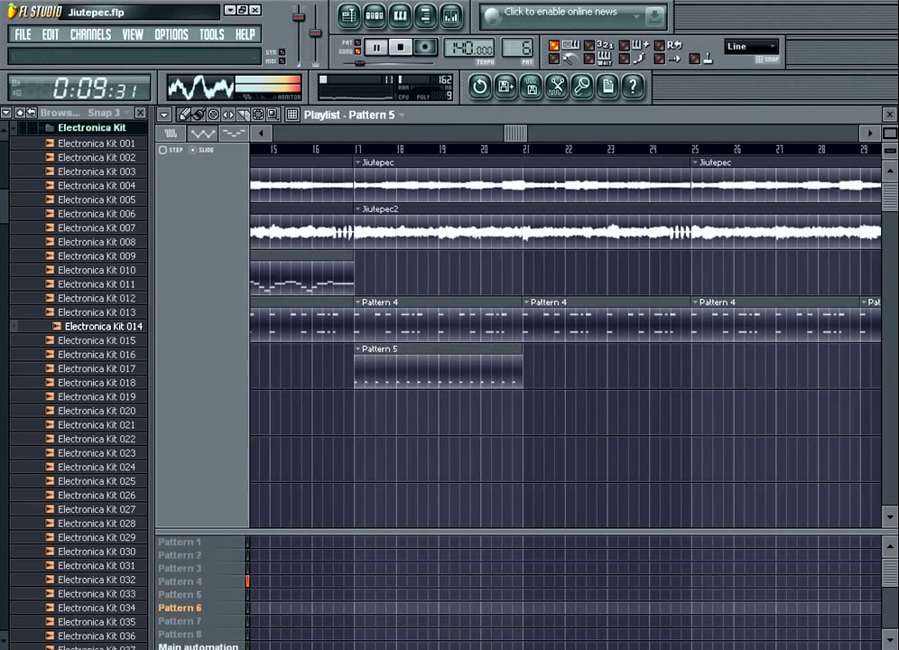
click(526, 378)
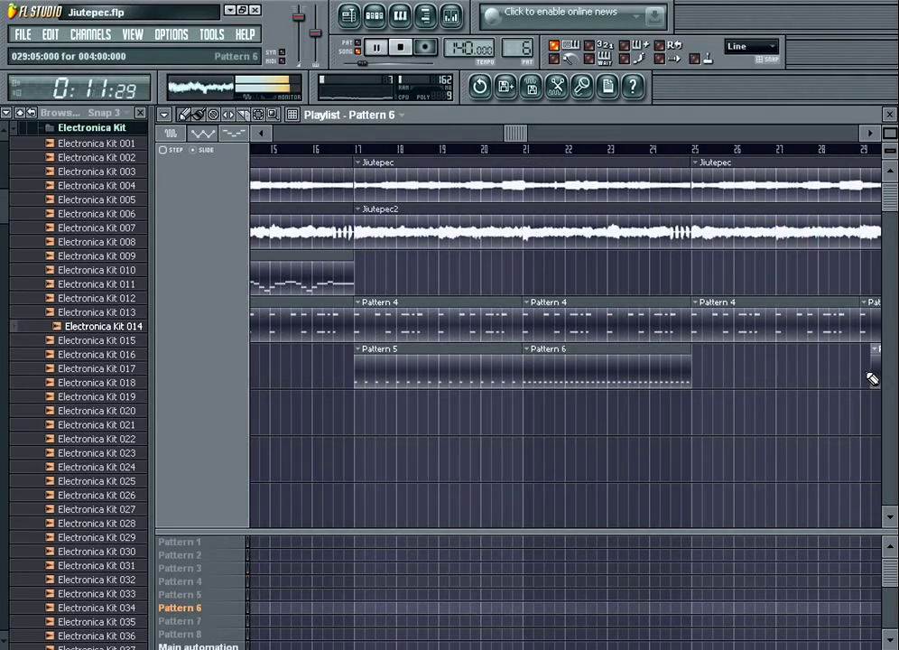
click(469, 377)
drag(729, 385, 686, 384)
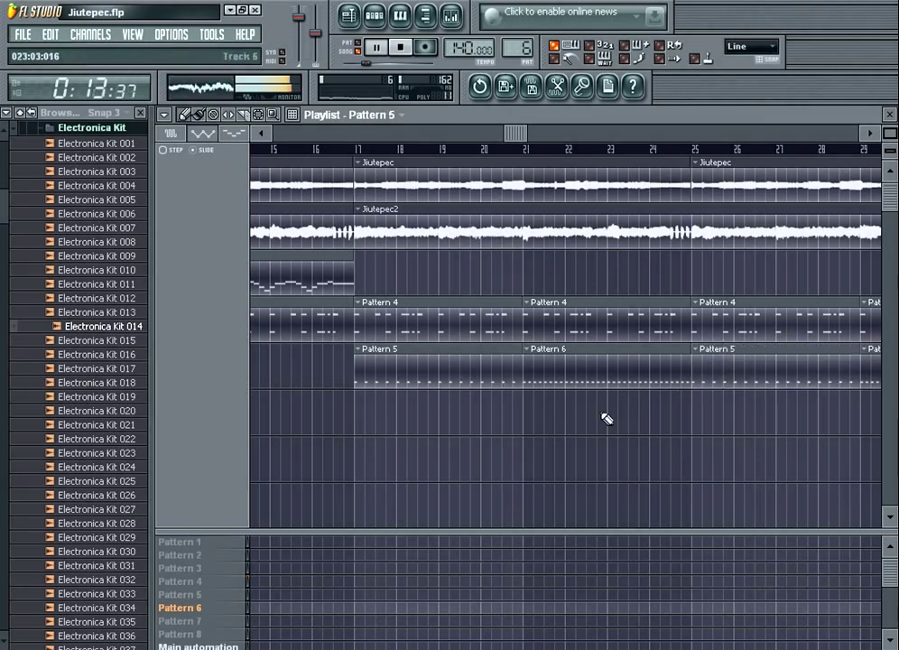
- Audition more Electronica Kit samples, including Electronica Kit 028, and browse back to the 808 Drum Kit folders
key(F5)
click(60, 444)
click(80, 492)
scroll(81, 478, down, 2)
click(94, 427)
click(102, 442)
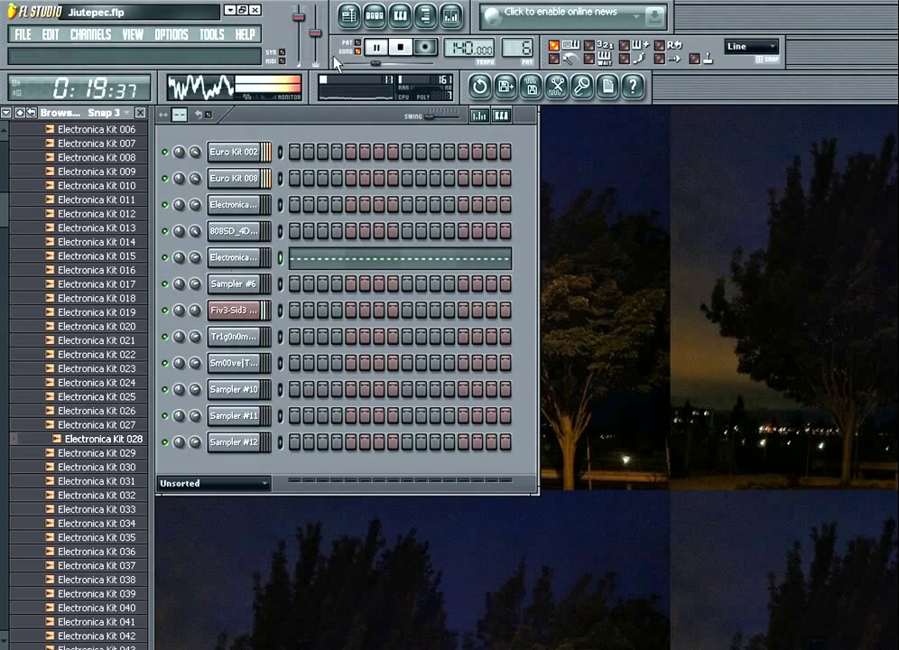
scroll(14, 163, up, 15)
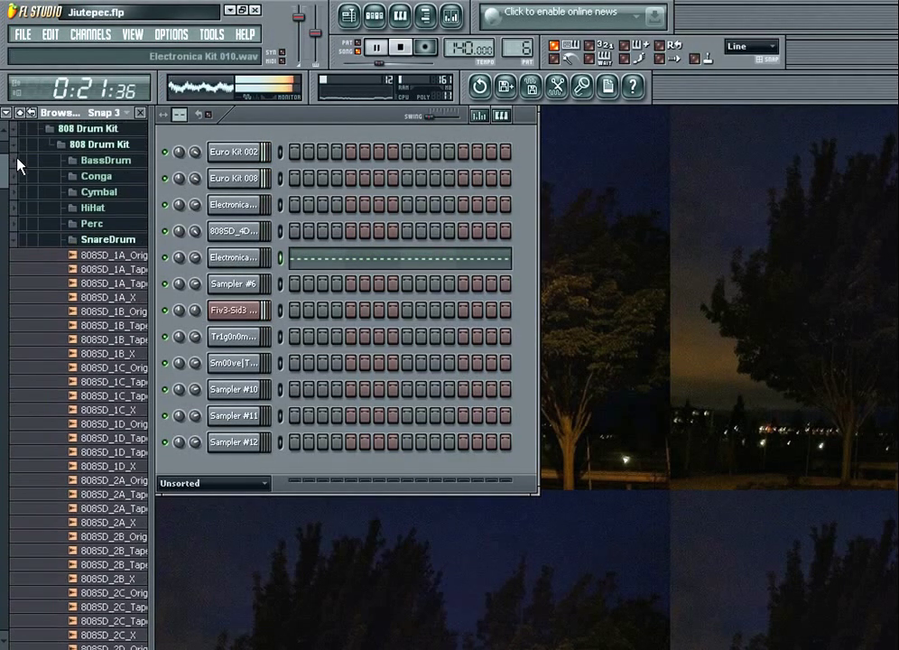
- Delete the Jiutepec audio clips on Track 1 before bar 17, keeping the Jiutepec2 clip
key(F5)
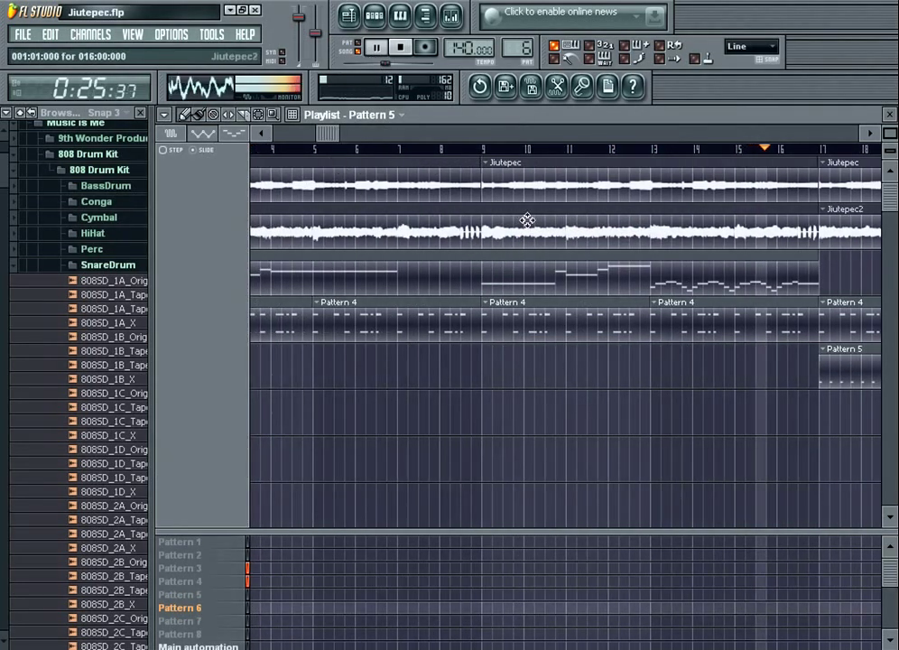
right_click(536, 234)
key(ctrl+z)
right_click(566, 193)
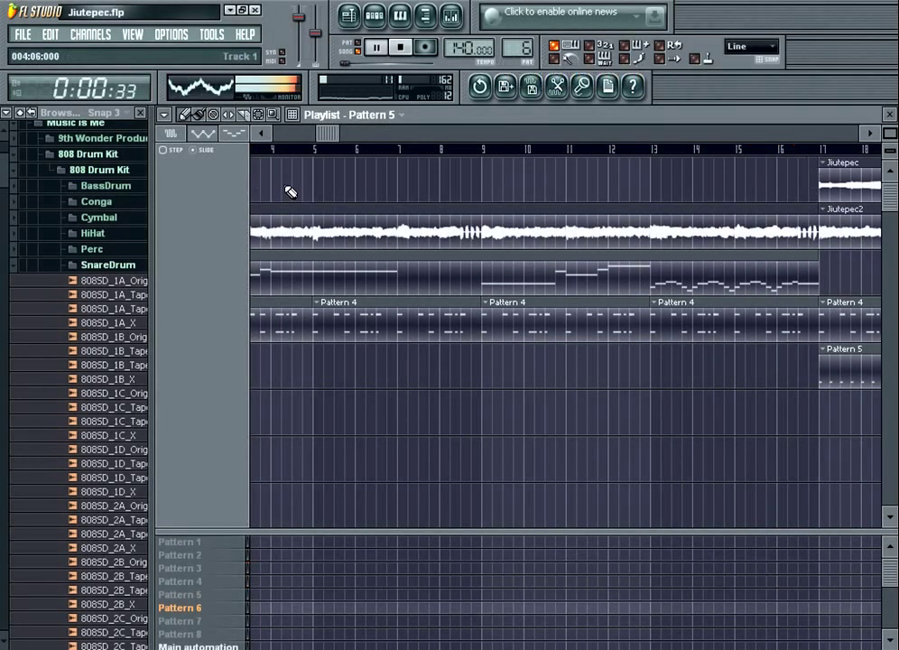
- Add a minimum-velocity note just before bar 18 of the lead melody to lengthen Pattern 3
double_click(637, 285)
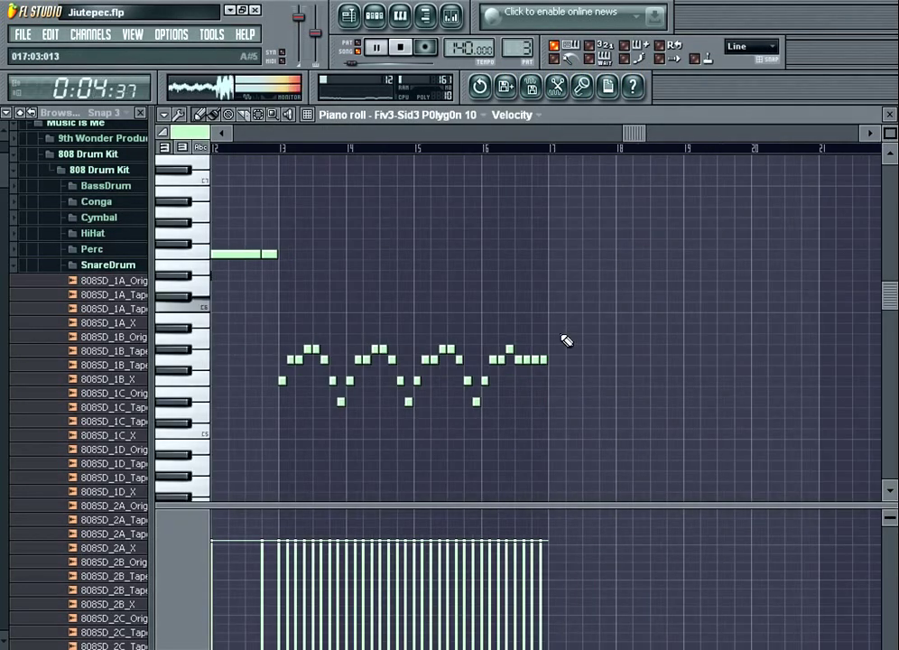
click(617, 645)
key(Escape)
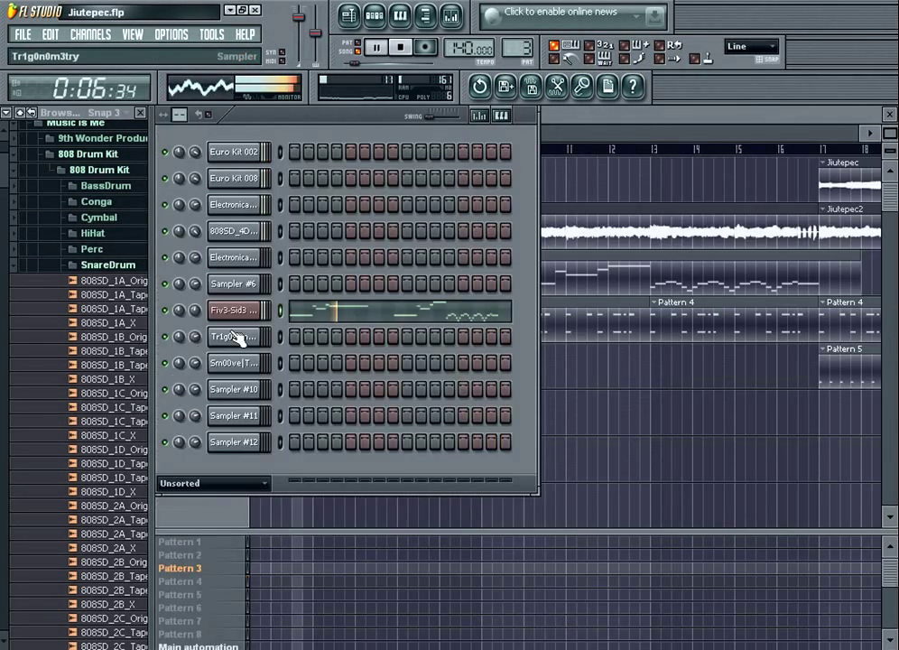
- Rename the Sampler #10 channel to Fiv3-Sid3 P0lyg0n 10, reusing the lead channel's name
right_click(242, 314)
key(Escape)
right_click(261, 387)
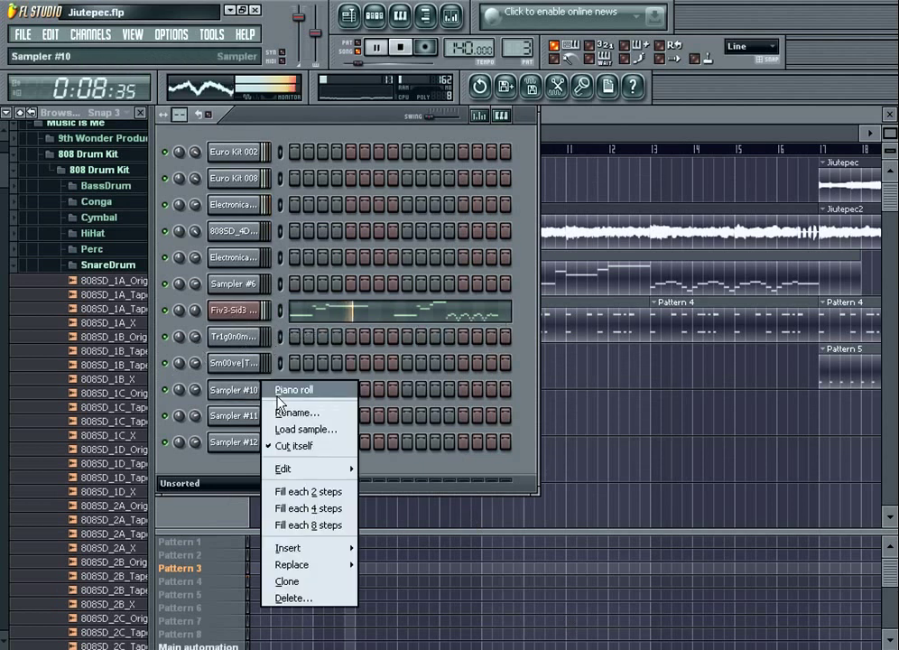
click(287, 415)
text(Fiv3-Sid3 P0lyg0n 10)
key(Return)
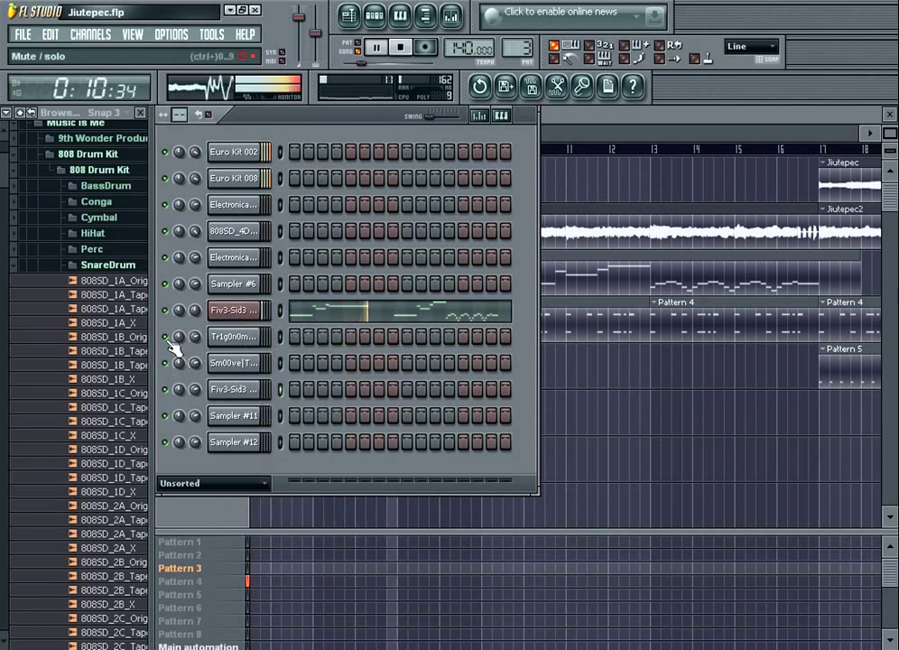
- Shorten the lead melody's note at the start of bar 7 in Pattern 3
click(351, 315)
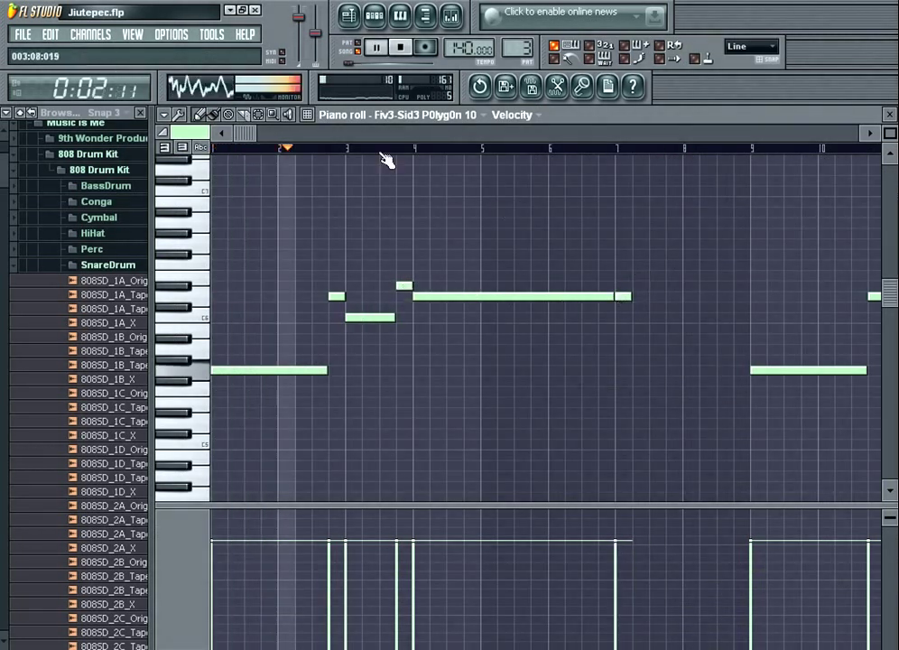
click(447, 136)
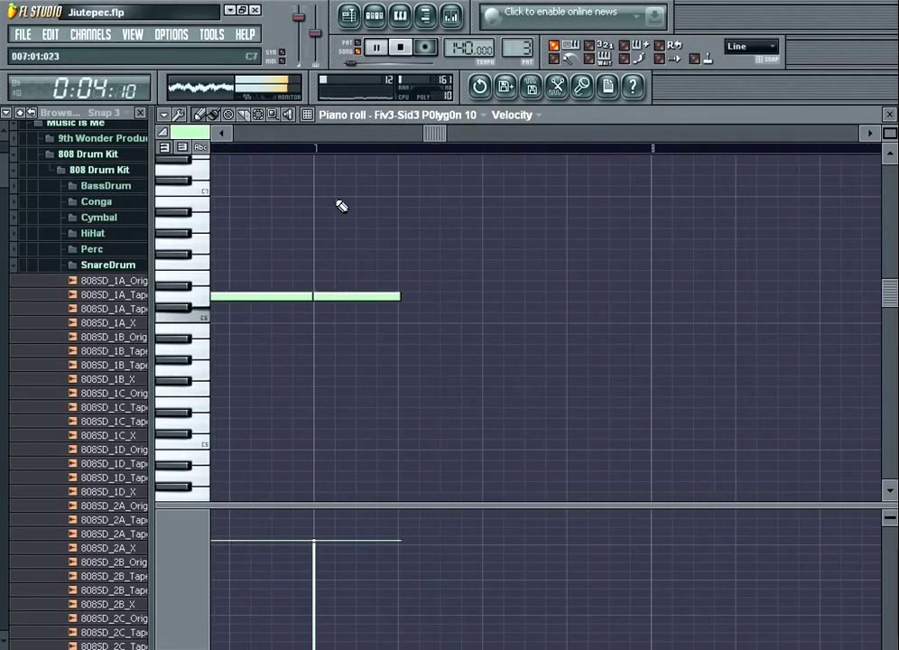
drag(390, 297, 328, 296)
key(Escape)
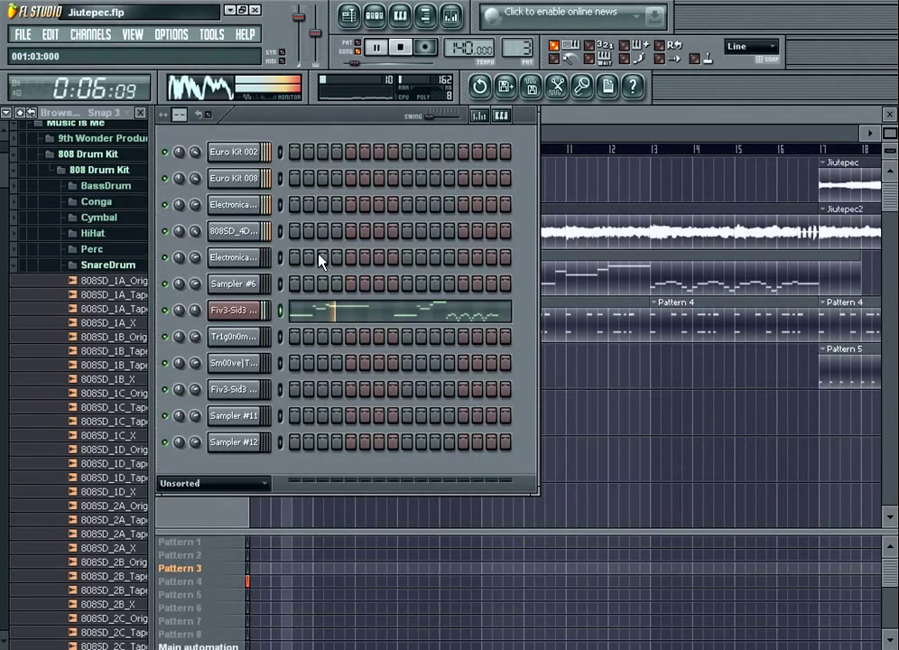
- Save the project, then paste the lead melody into the lower Fiv3-Sid3 channel of Pattern 3
click(21, 34)
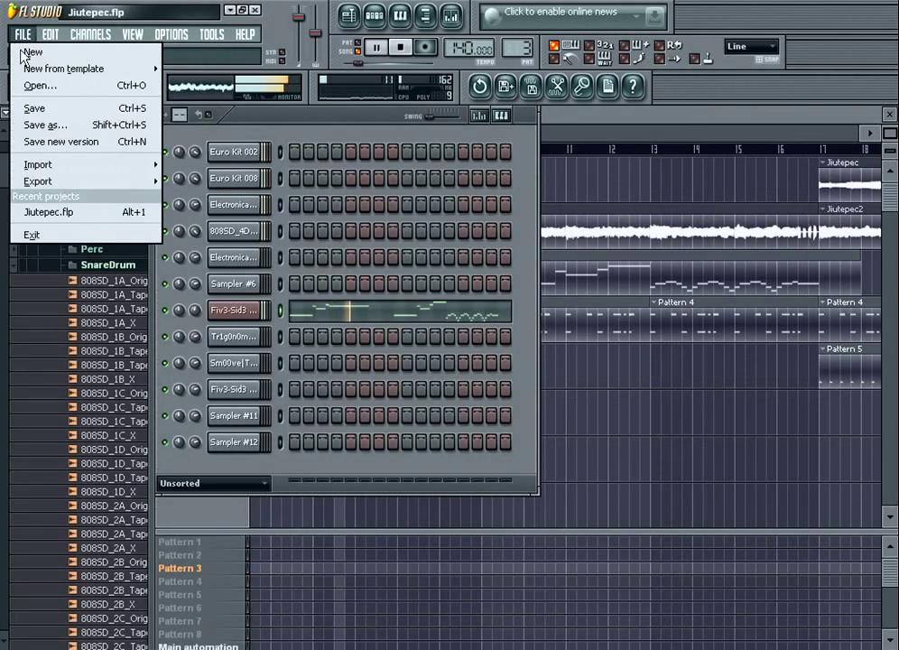
click(41, 108)
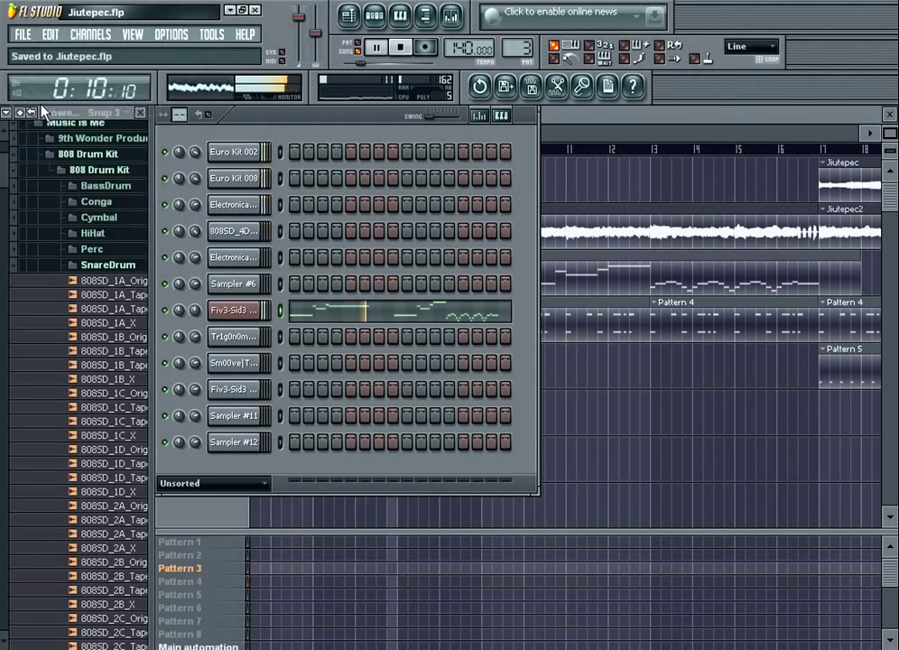
click(253, 394)
click(257, 398)
key(ctrl+v)
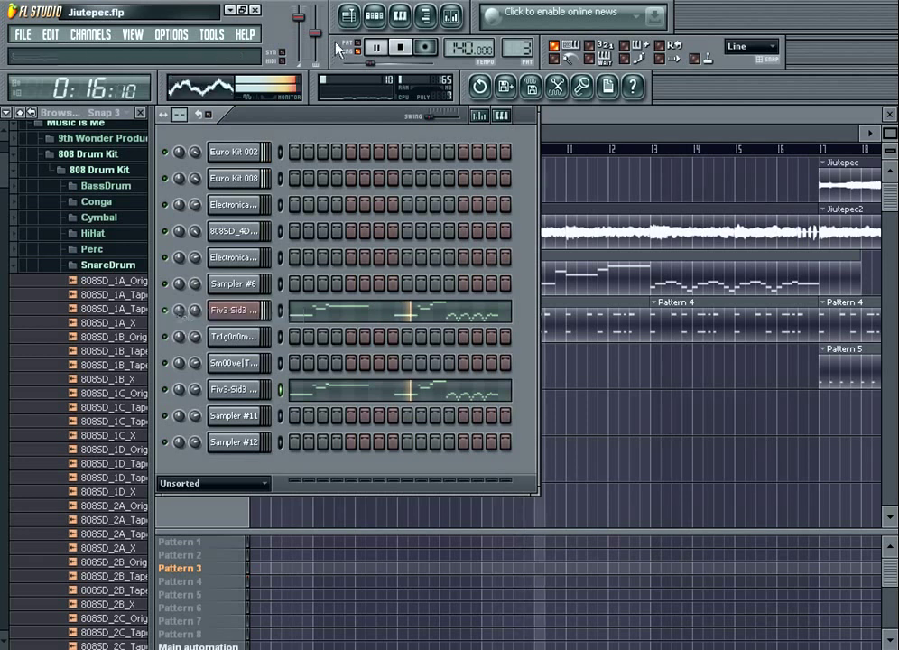
- Switch playback to pattern mode, bypass the Master's Fruity Limiter and adjust the soloed lead channel's volume for bouncing
click(348, 15)
click(358, 47)
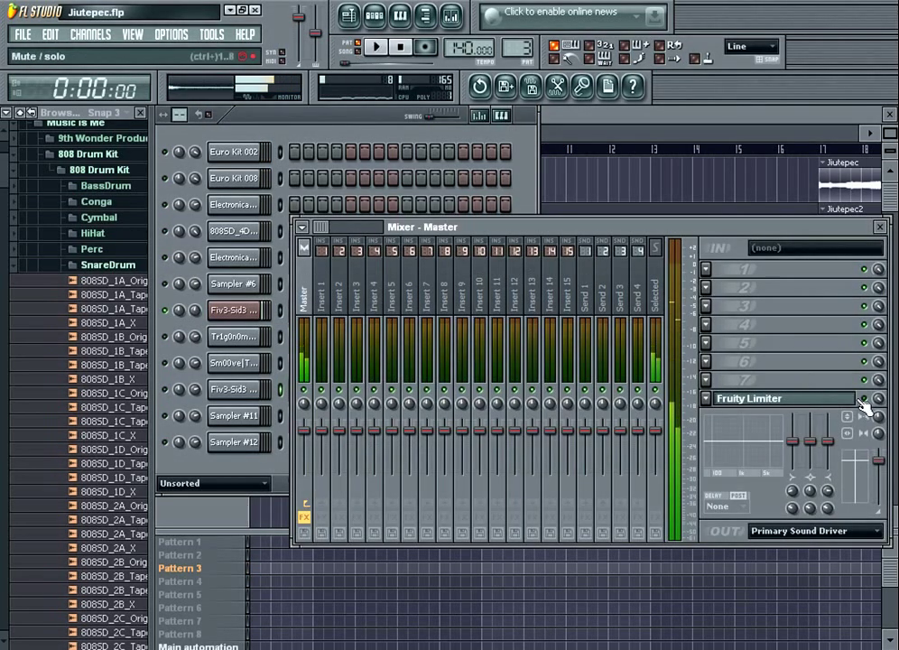
click(351, 110)
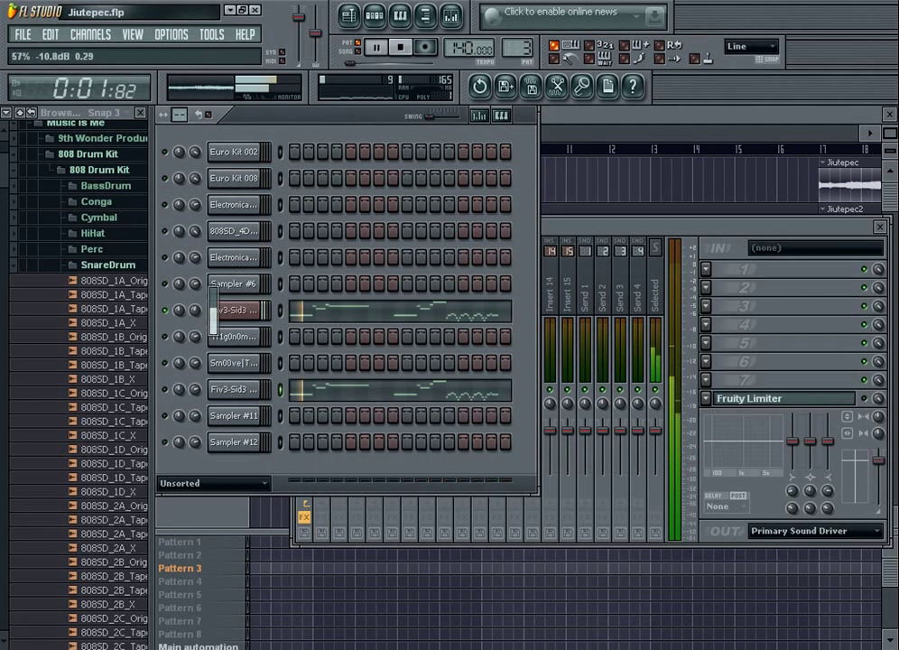
- Export the soloed lead melody as the wave file Jiutepec3 in the Film Making folder
key(ctrl+r)
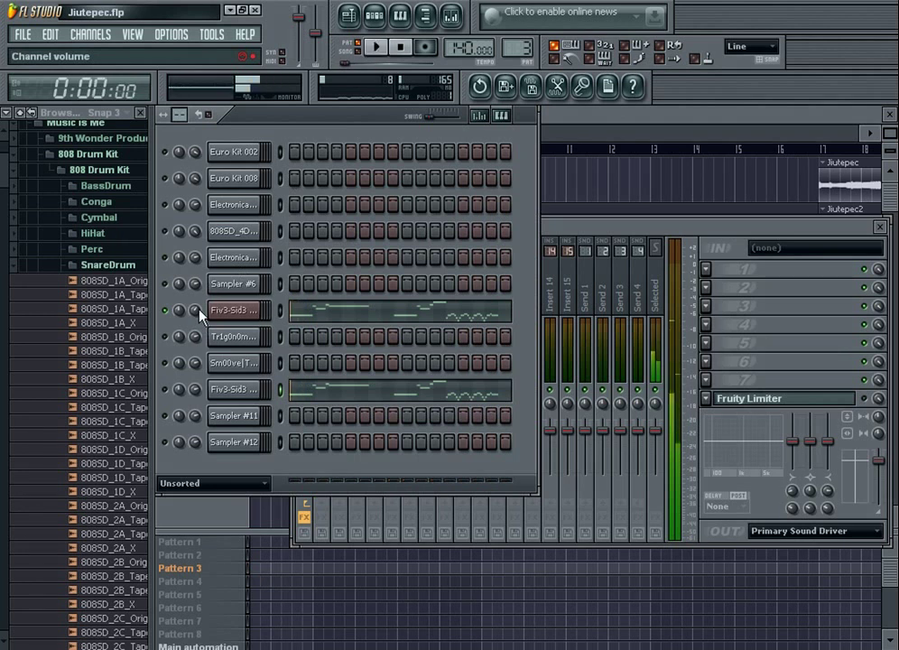
key(Return)
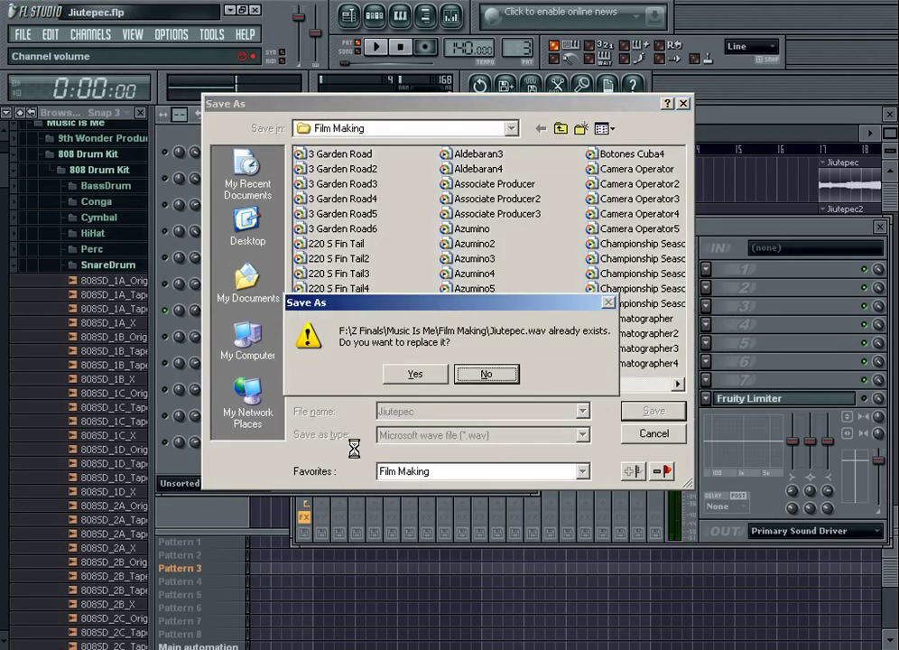
click(495, 380)
key(Return)
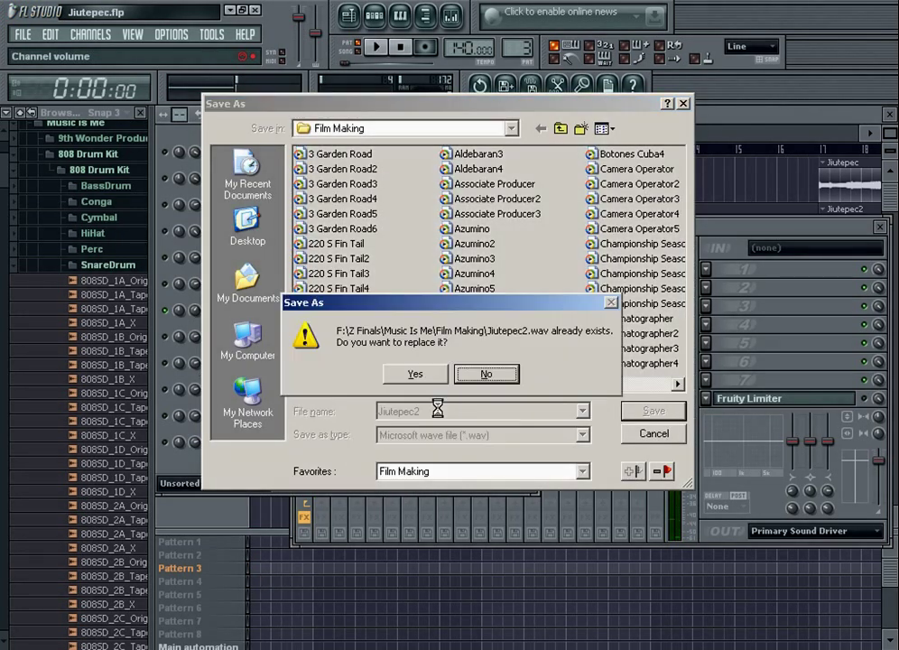
key(Return)
key(BackSpace)
text(3)
key(Return)
key(Return)
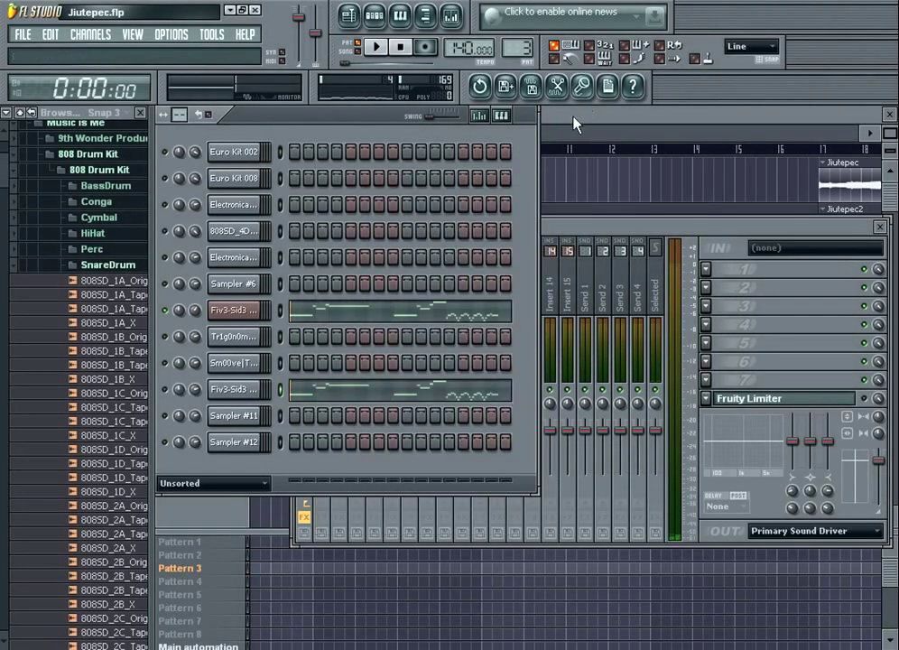
- Replace the Pattern 3 clip at bar 1 of the playlist with the bounced Jiutepec3 audio
click(578, 116)
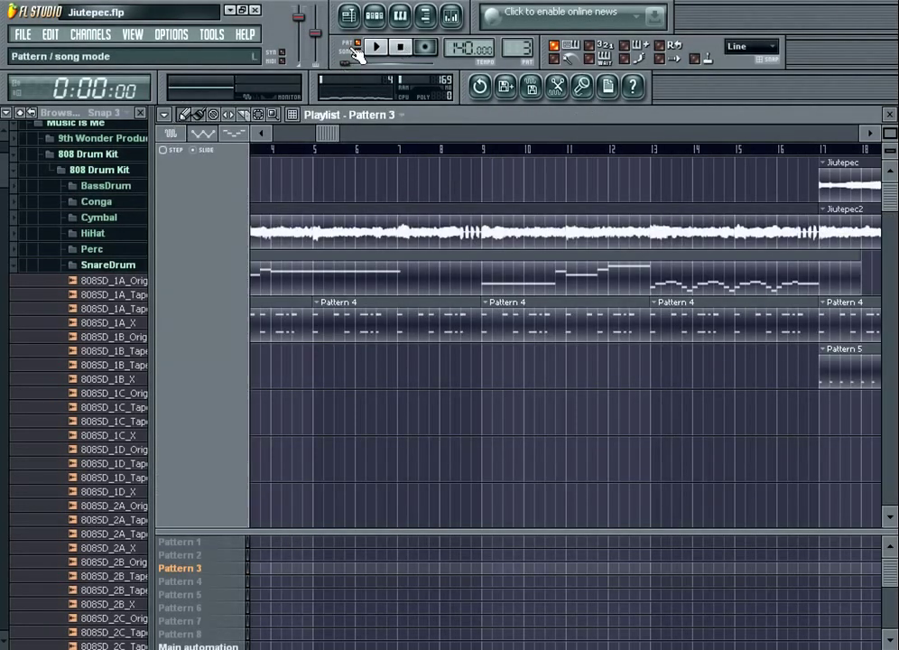
drag(323, 133, 250, 143)
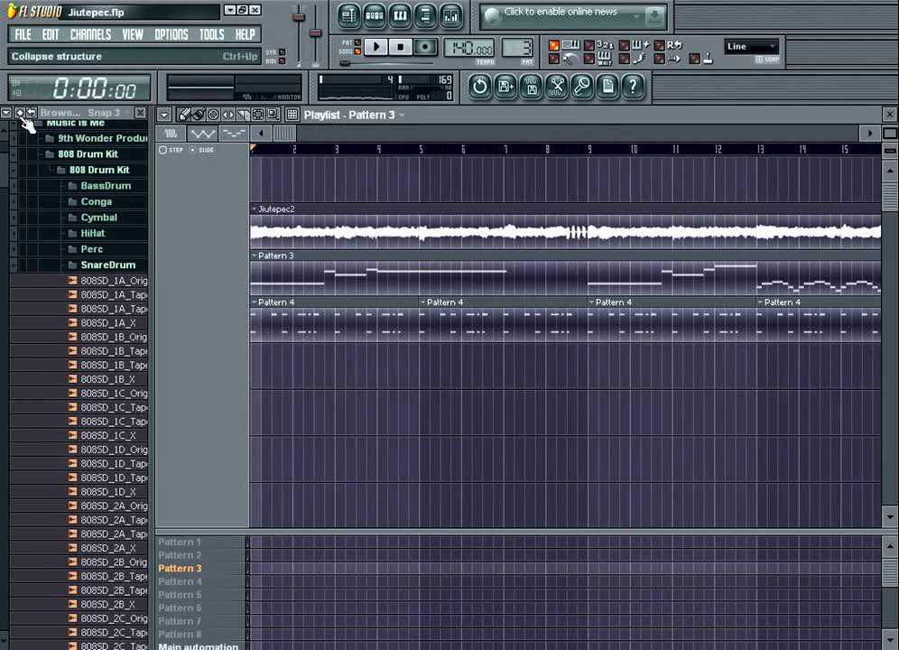
scroll(23, 127, up, 7)
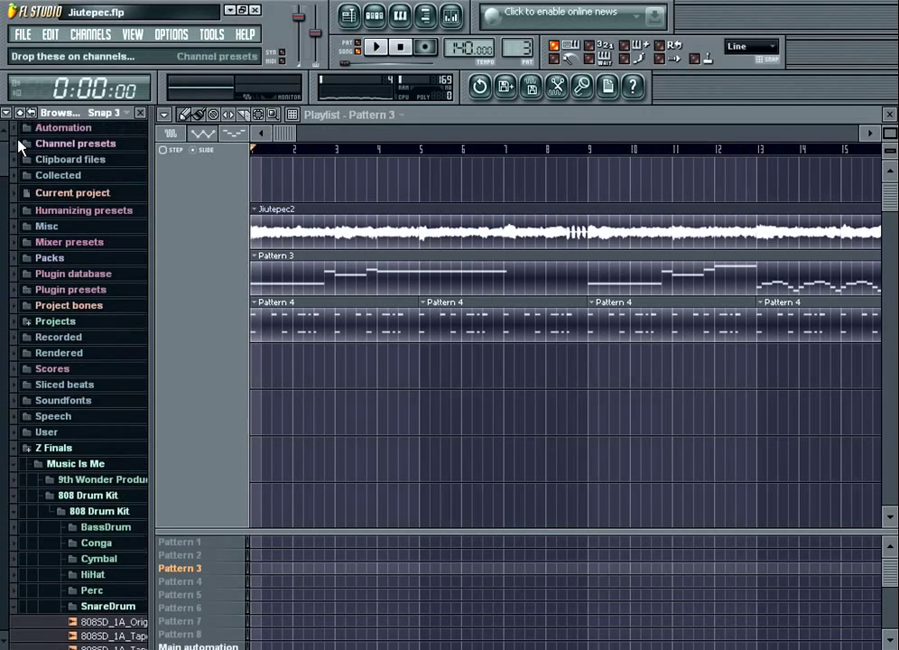
drag(18, 140, 621, 417)
click(106, 499)
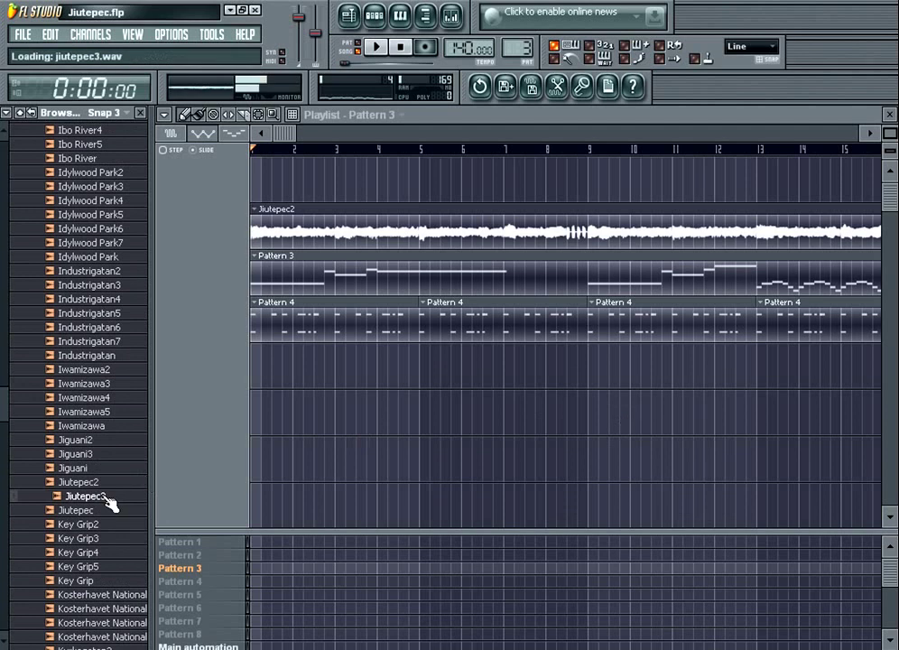
drag(106, 501, 257, 284)
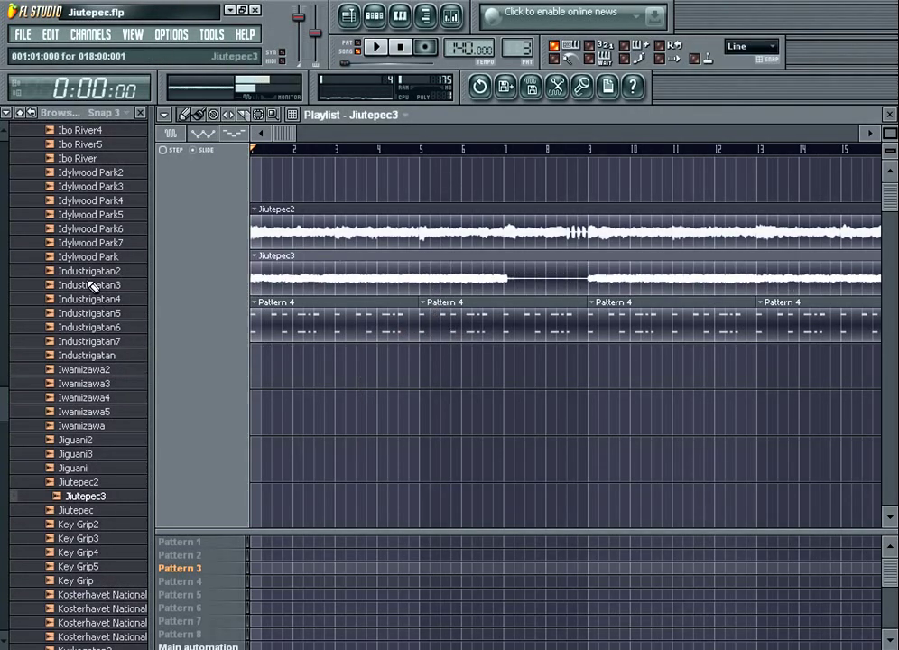
- Unmute all channels in the channel rack and turn the Master's Fruity Limiter back on
drag(380, 129, 436, 129)
key(F5)
right_click(166, 206)
click(194, 218)
click(191, 243)
right_click(165, 206)
click(174, 214)
click(196, 248)
click(198, 250)
click(201, 247)
click(200, 261)
click(862, 406)
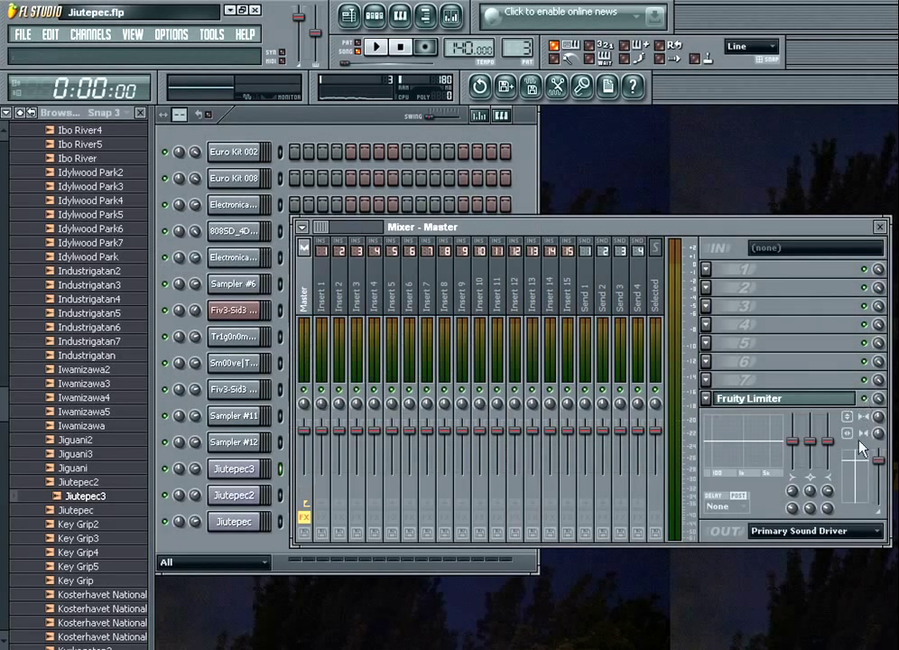
- Play the song while auditioning open hi-hat samples from the 808 Drum Kit's HiHat folder
key(space)
click(265, 167)
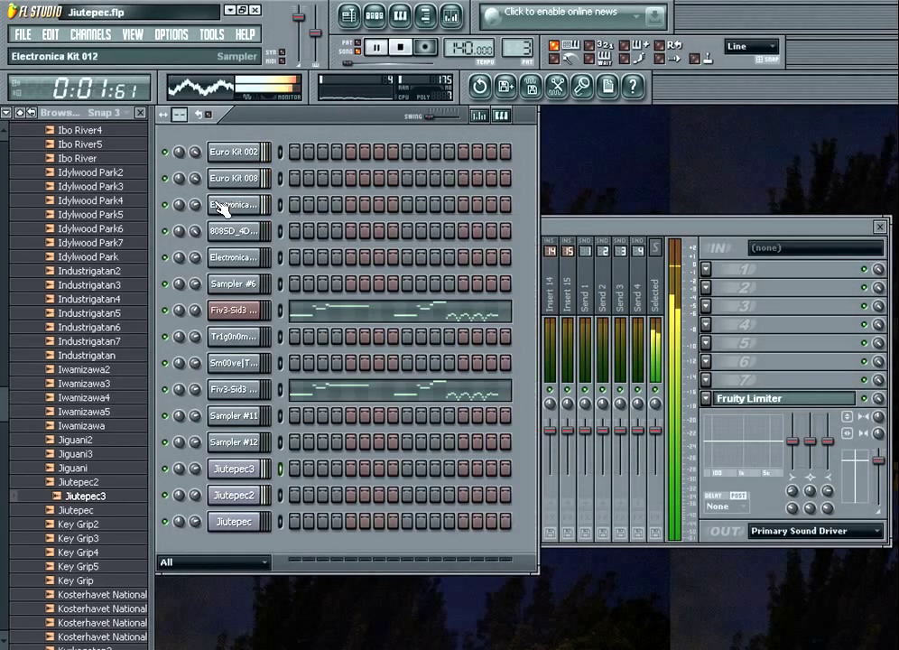
drag(1, 219, 178, 151)
click(117, 473)
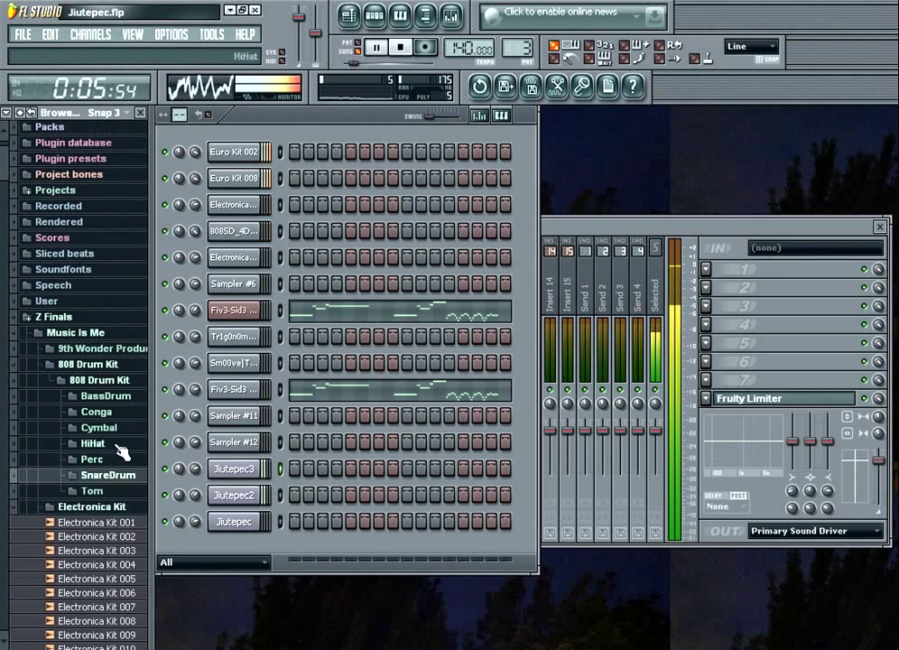
click(114, 444)
click(111, 392)
click(113, 405)
click(114, 420)
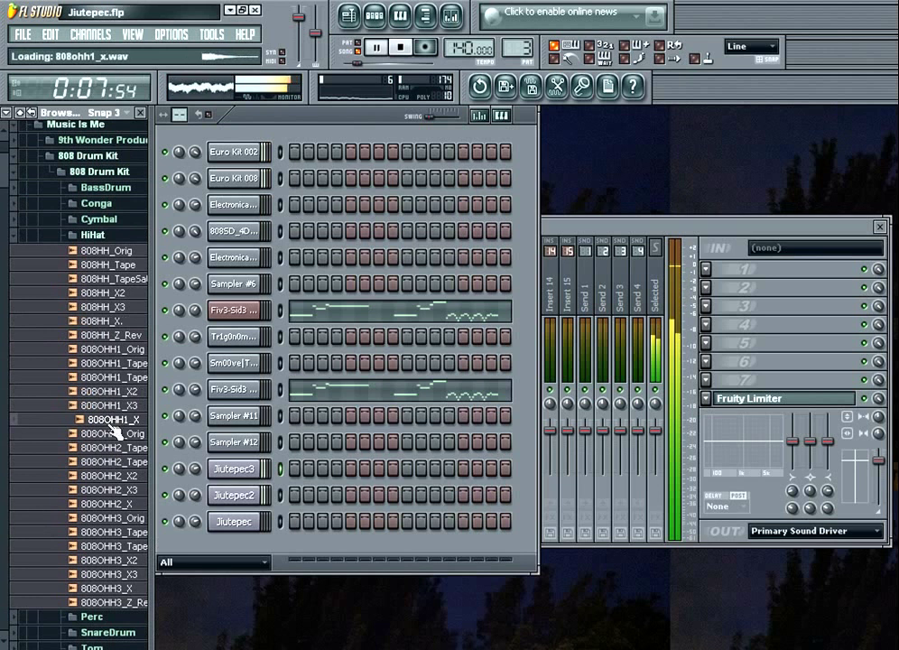
click(117, 435)
click(126, 449)
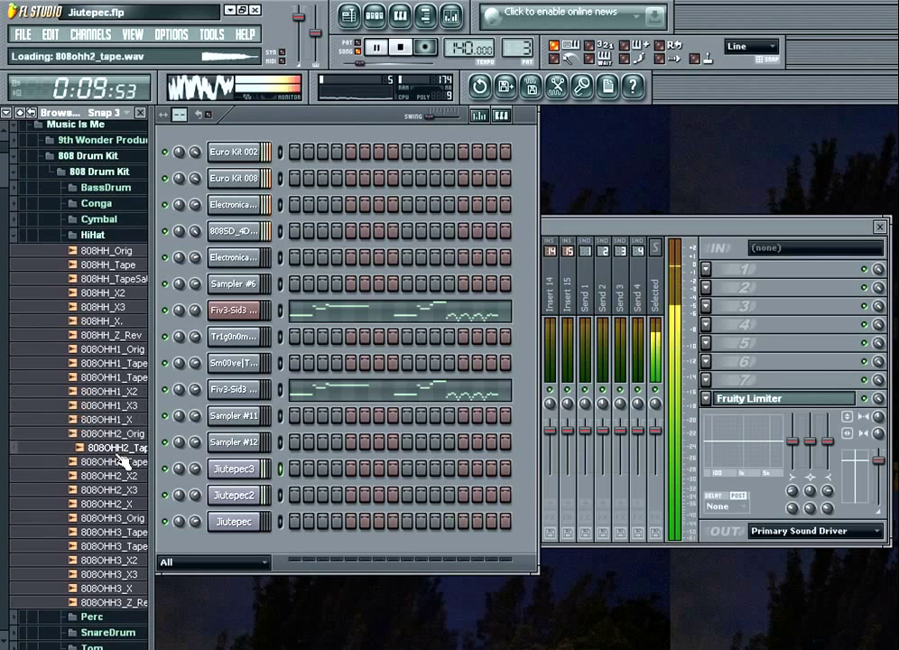
click(120, 461)
click(116, 476)
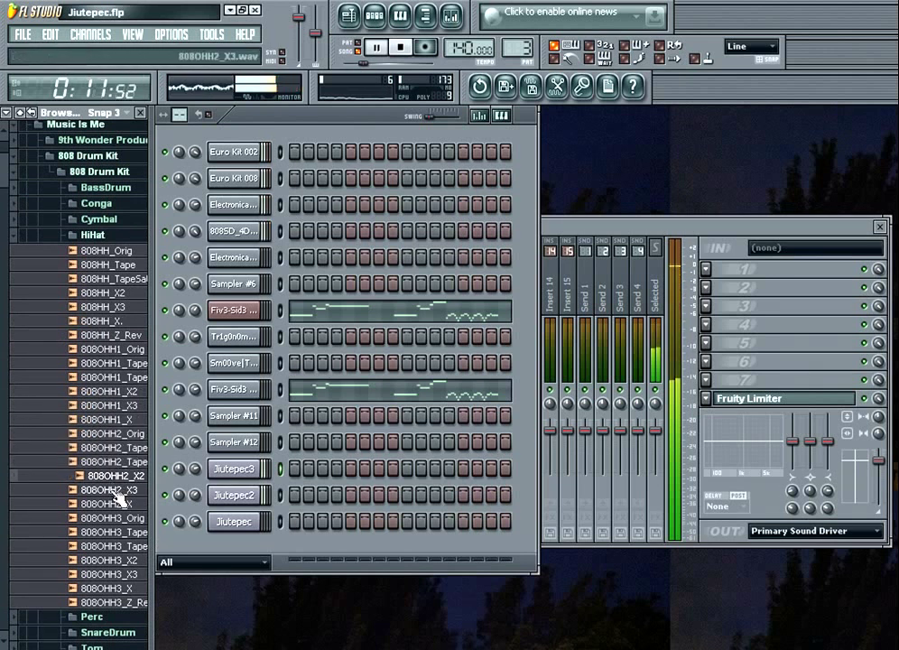
click(124, 478)
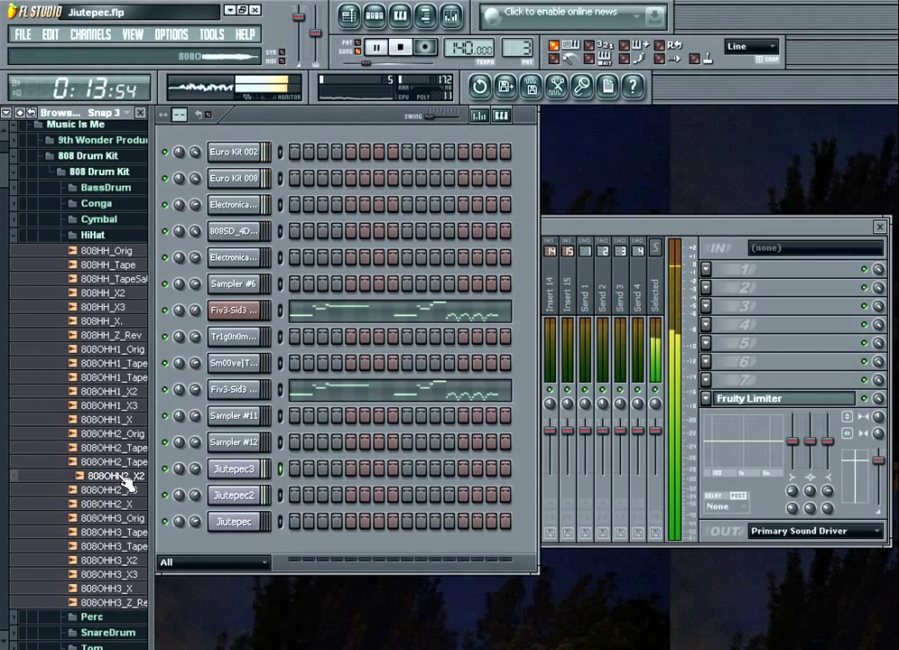
click(120, 237)
- Clear the melody from the original Fiv3-Sid3 lead channel in Pattern 3 and load the synth preset Flange|r|ide on it
click(233, 311)
click(236, 310)
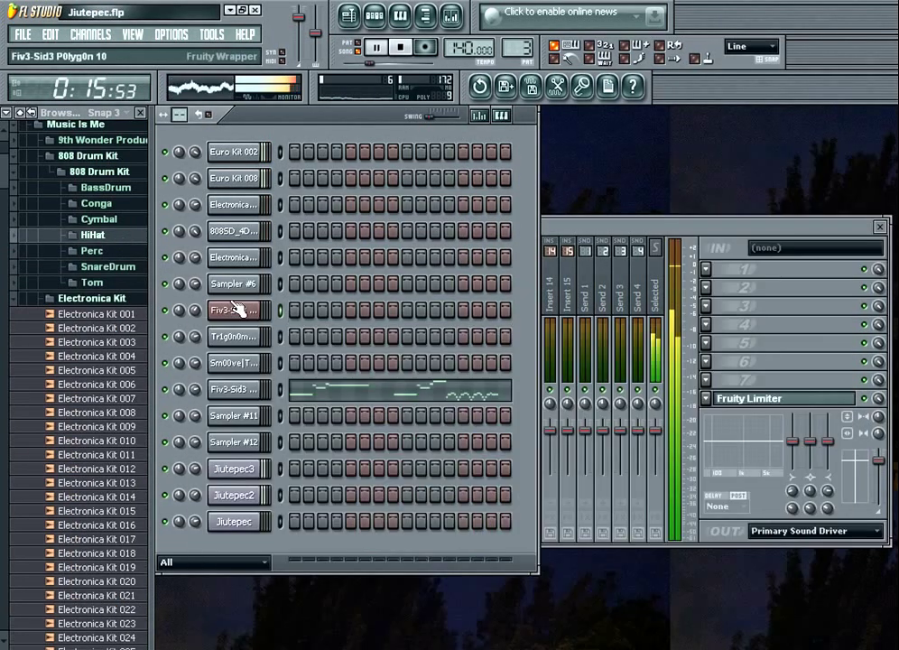
click(237, 309)
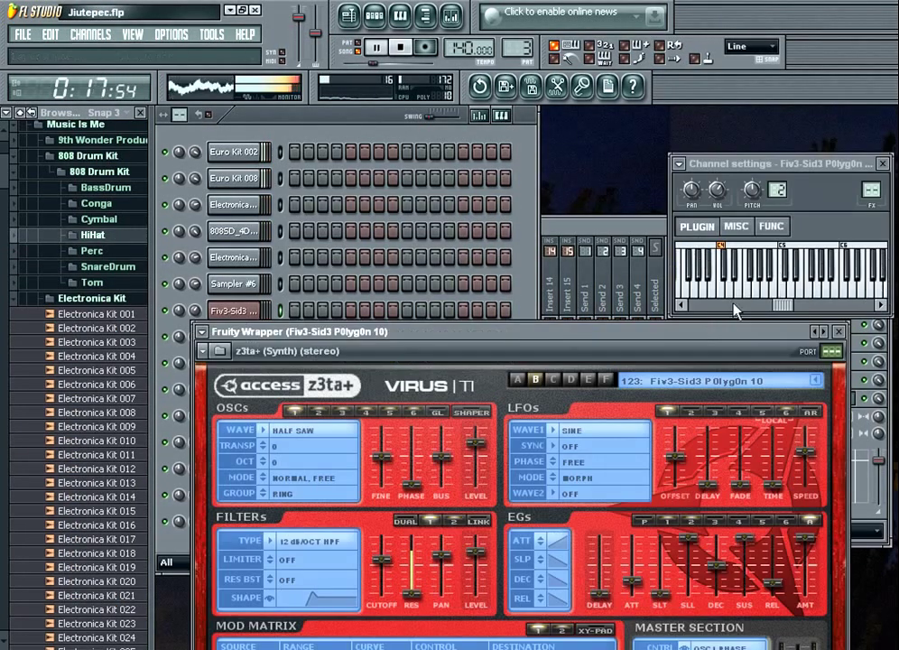
click(826, 332)
click(825, 333)
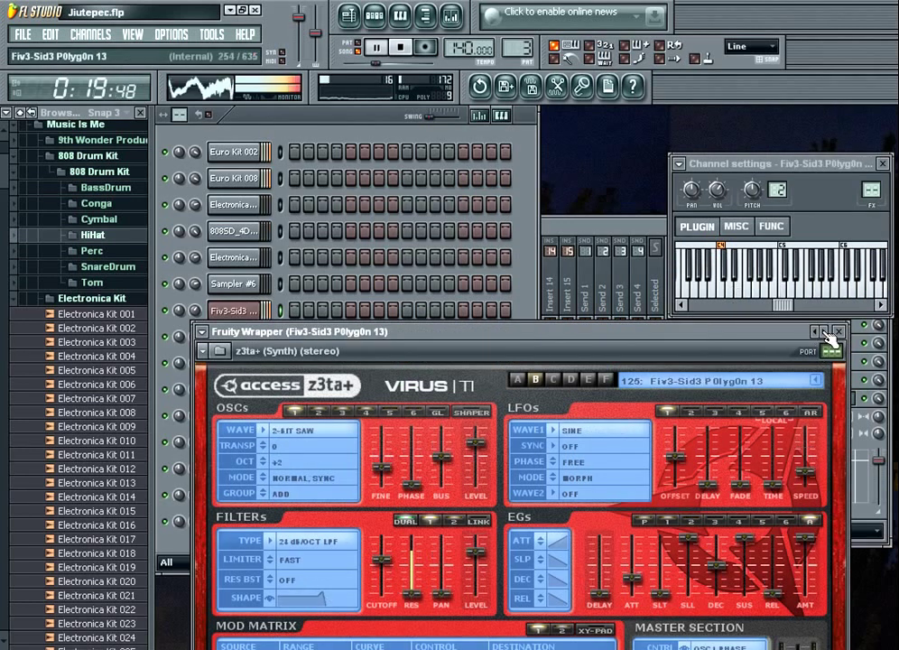
click(825, 333)
click(825, 333)
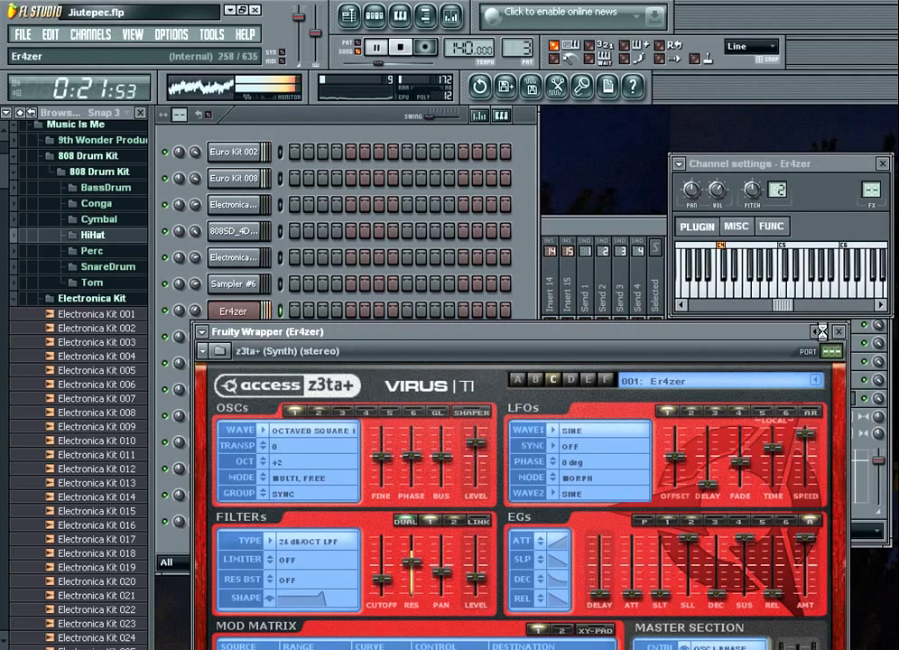
click(825, 332)
click(826, 333)
click(825, 332)
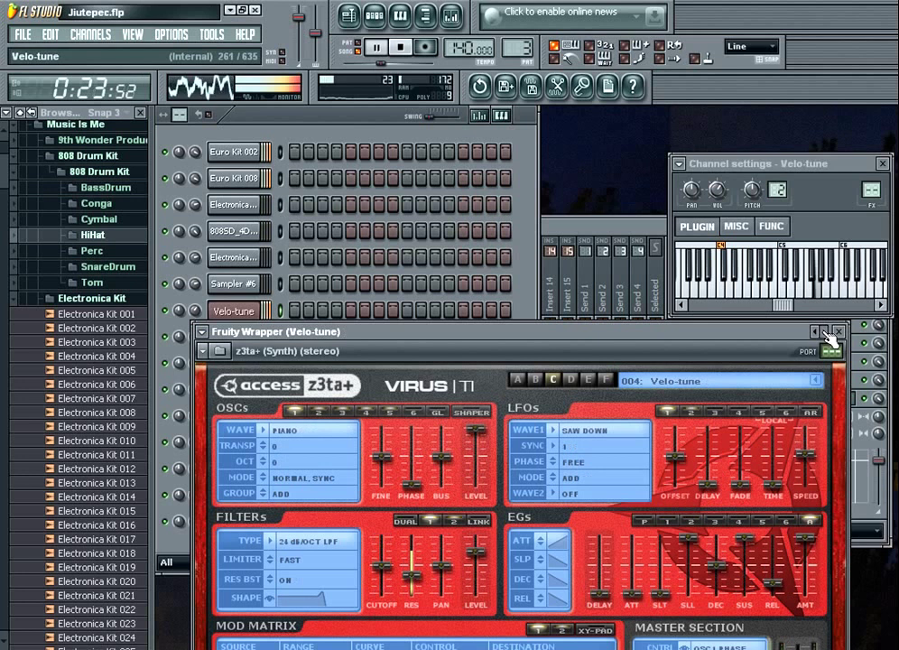
click(826, 332)
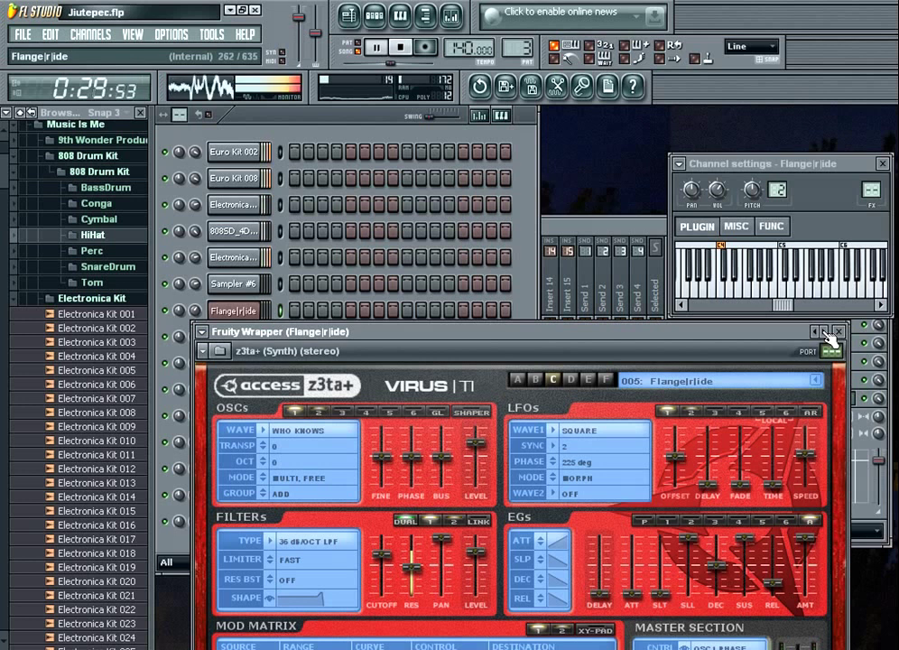
click(840, 332)
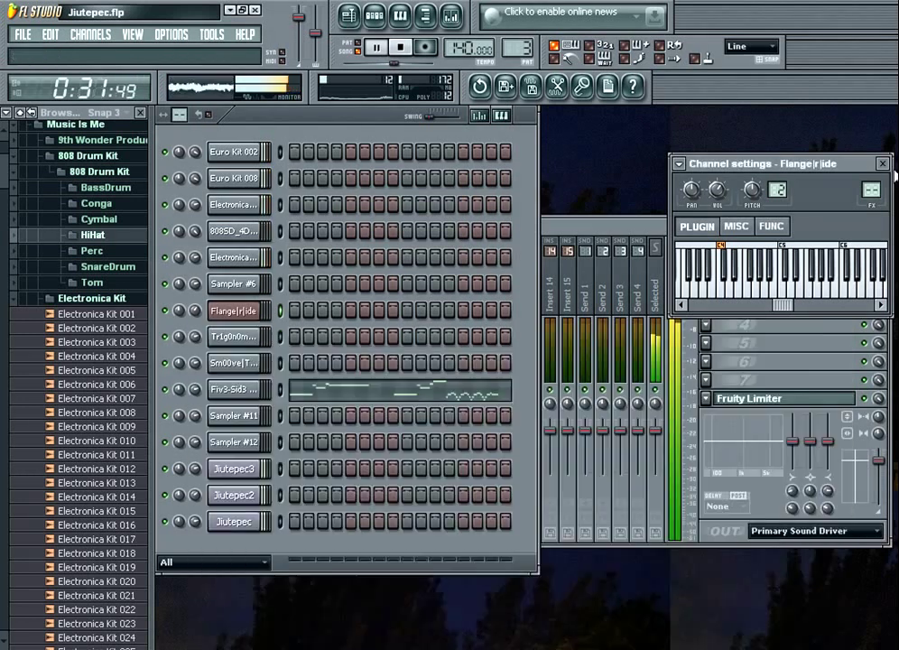
click(884, 165)
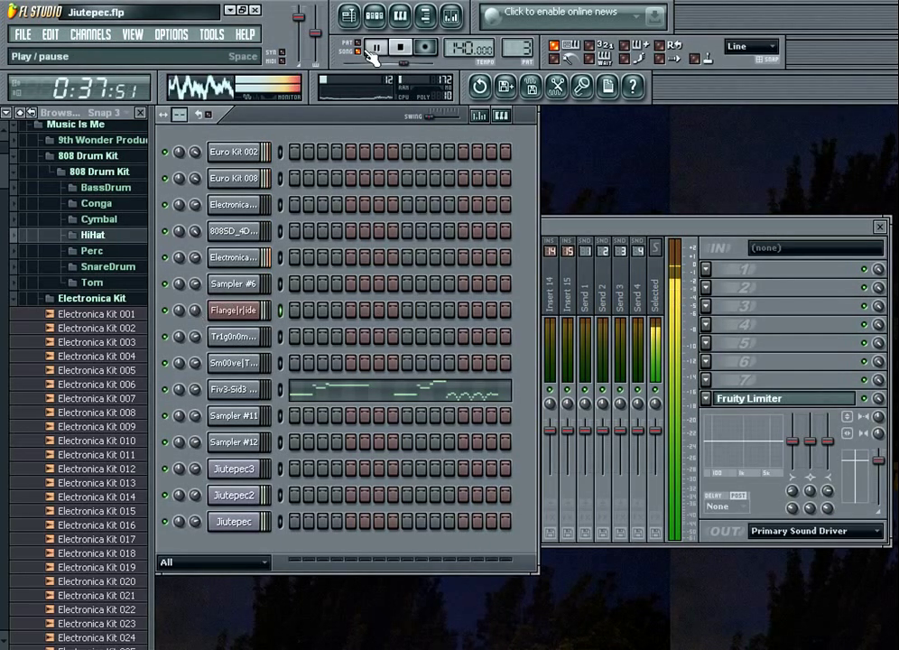
- Place Pattern 5 clips at bars 1 and 9 and Pattern 6 clips at bars 5 and 13 beneath the Pattern 4 clips
key(F5)
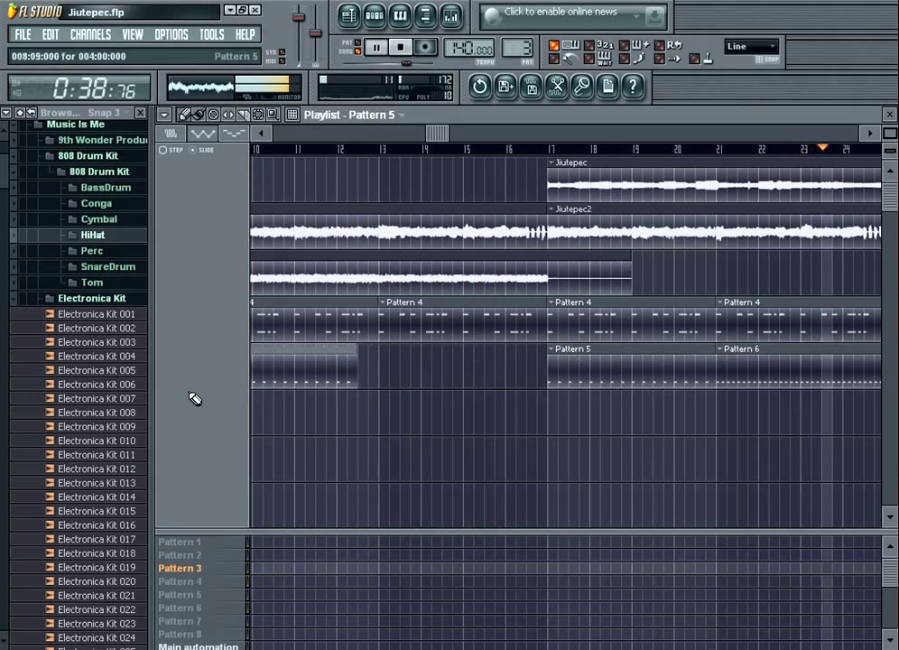
click(768, 379)
drag(413, 393, 381, 347)
drag(466, 132, 311, 188)
click(572, 366)
drag(271, 370, 197, 372)
click(749, 385)
drag(383, 377, 361, 375)
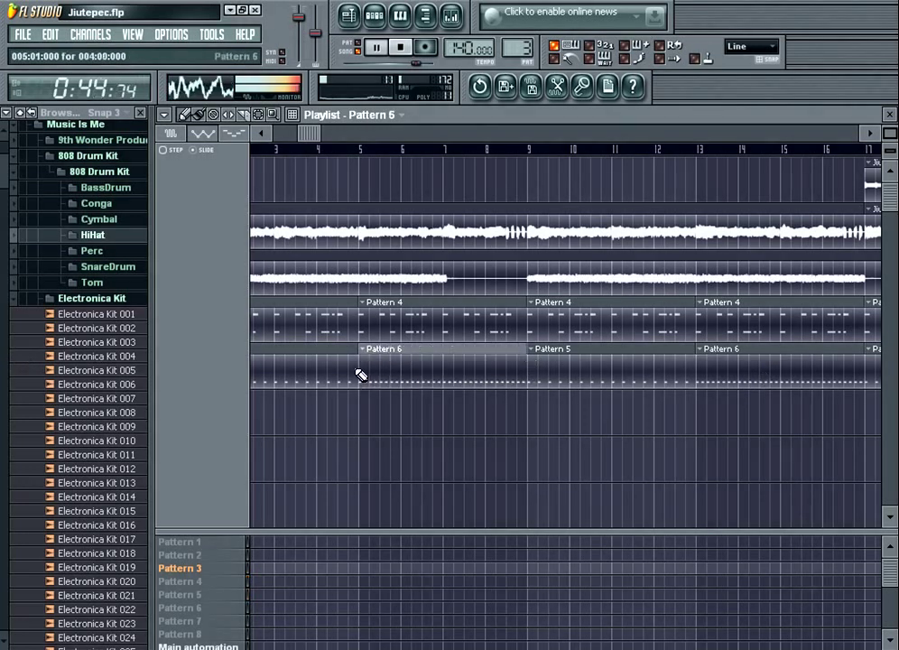
- With Pattern 4 selected, load 808CL_Orig from the 808 Drum Kit's Perc folder onto the Sampler #6 channel
double_click(403, 319)
click(94, 250)
click(124, 326)
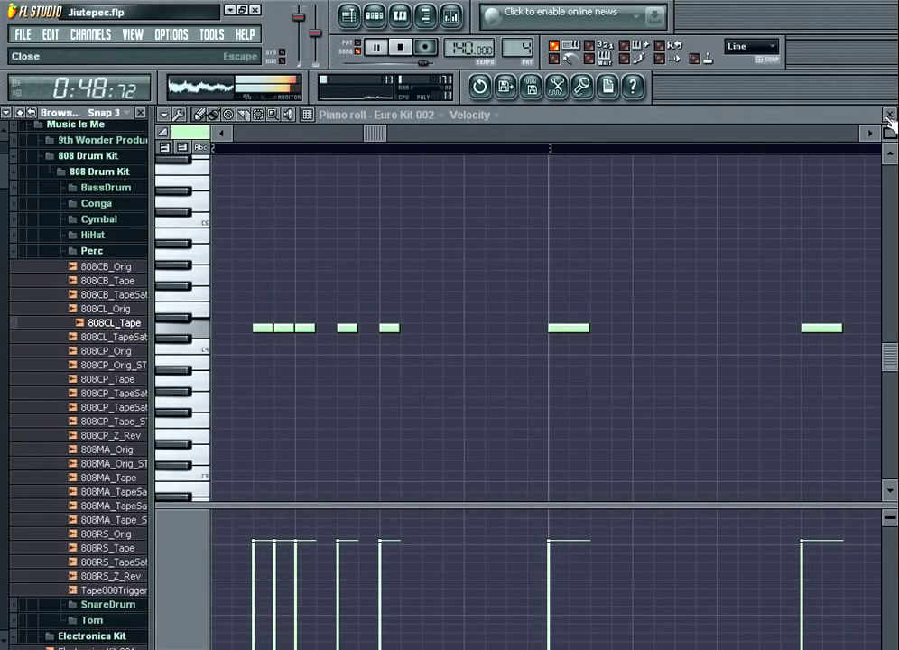
click(889, 115)
click(113, 309)
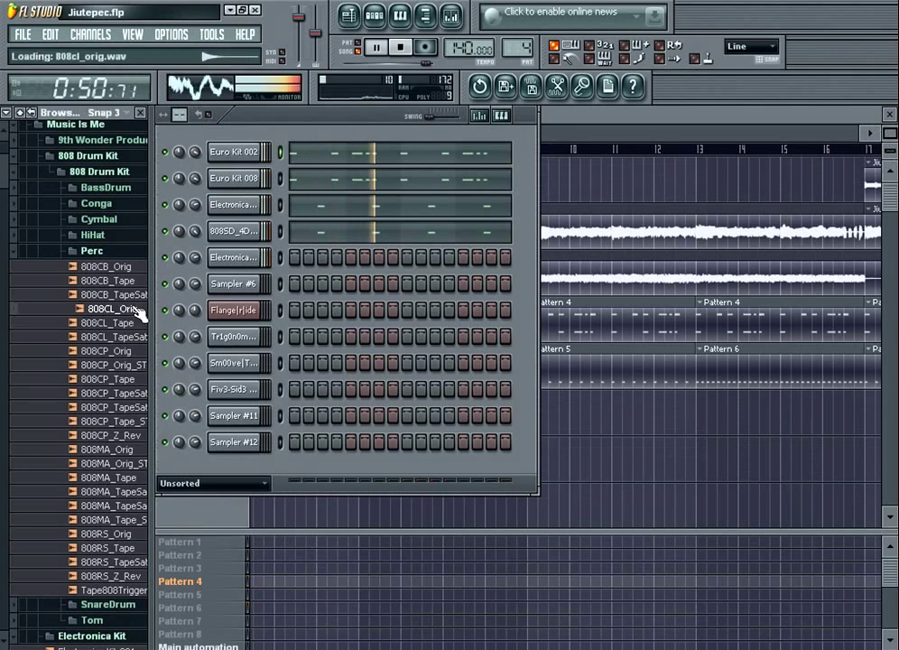
drag(140, 312, 233, 284)
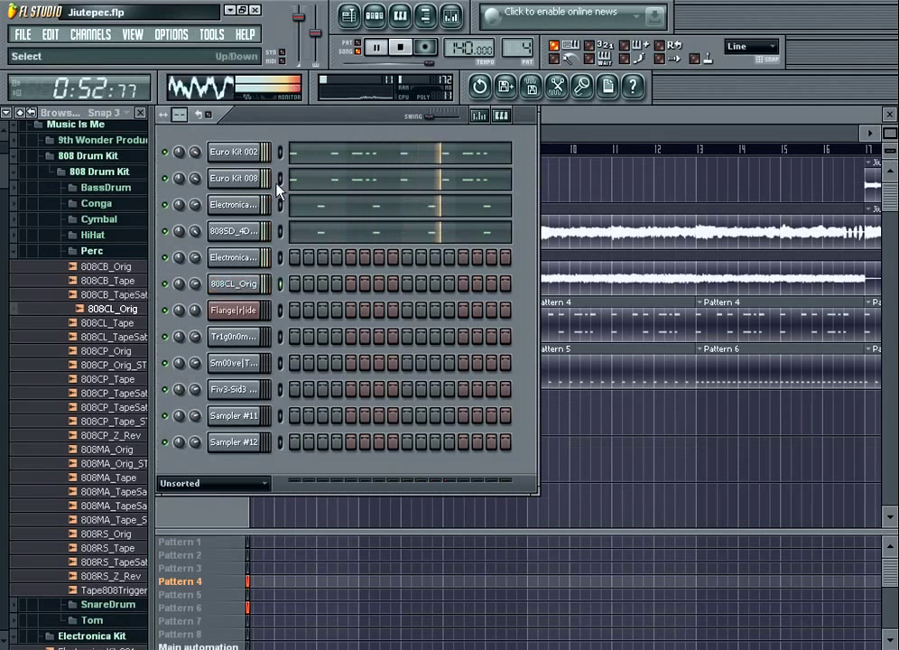
- Add 808CL_Orig notes at C5 on steps 1, 3, 9 and 11 of Pattern 4's first bar, with slightly lower velocities after the first
click(411, 16)
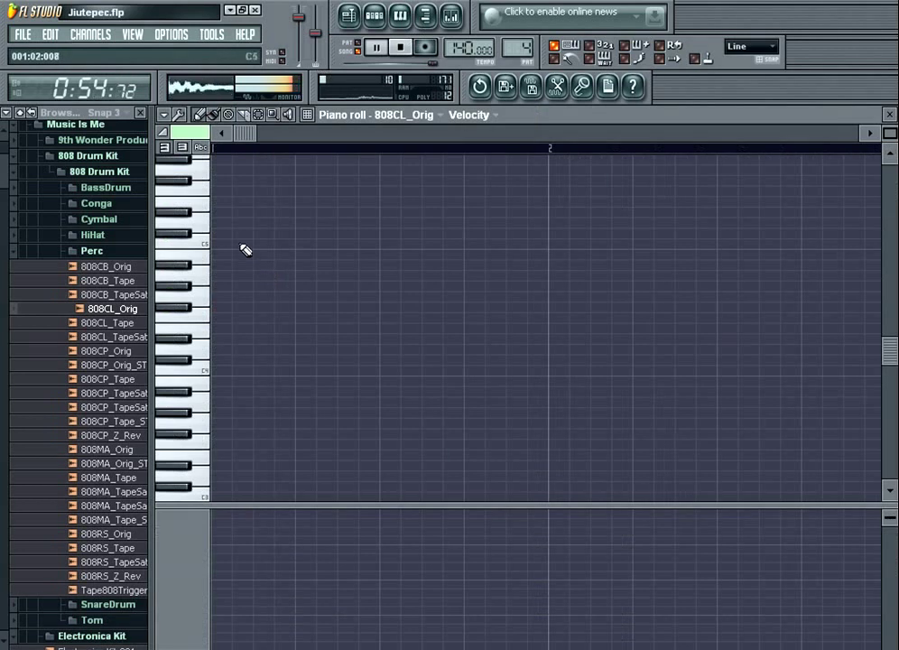
click(249, 245)
click(273, 246)
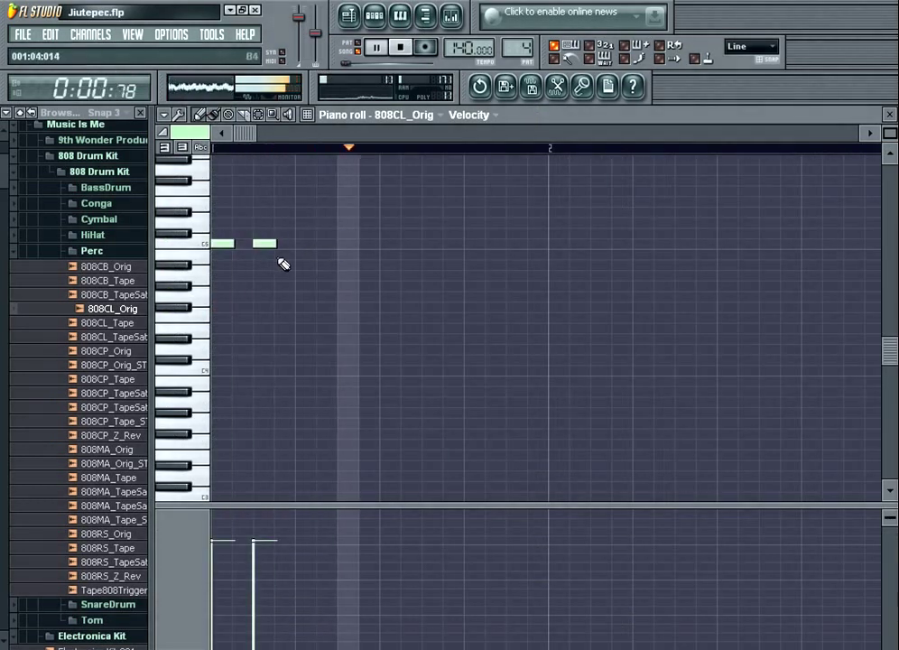
click(389, 245)
click(430, 245)
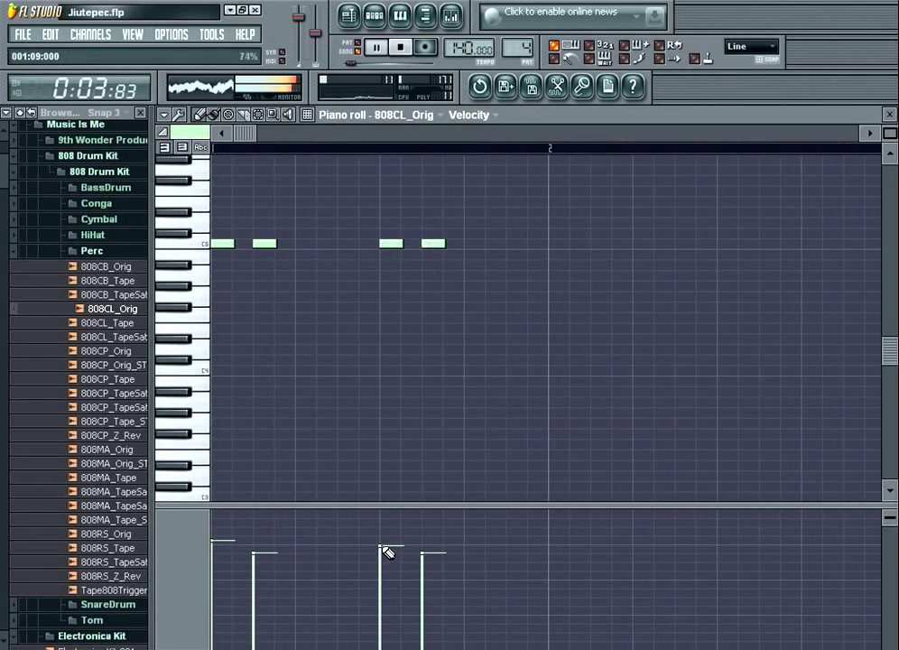
- Duplicate all of the 808CL_Orig notes from bar 1 into bar 2 of Pattern 4
key(ctrl+a)
mouse_move(305, 137)
mouse_down()
mouse_move(346, 140)
mouse_move(303, 142)
mouse_up()
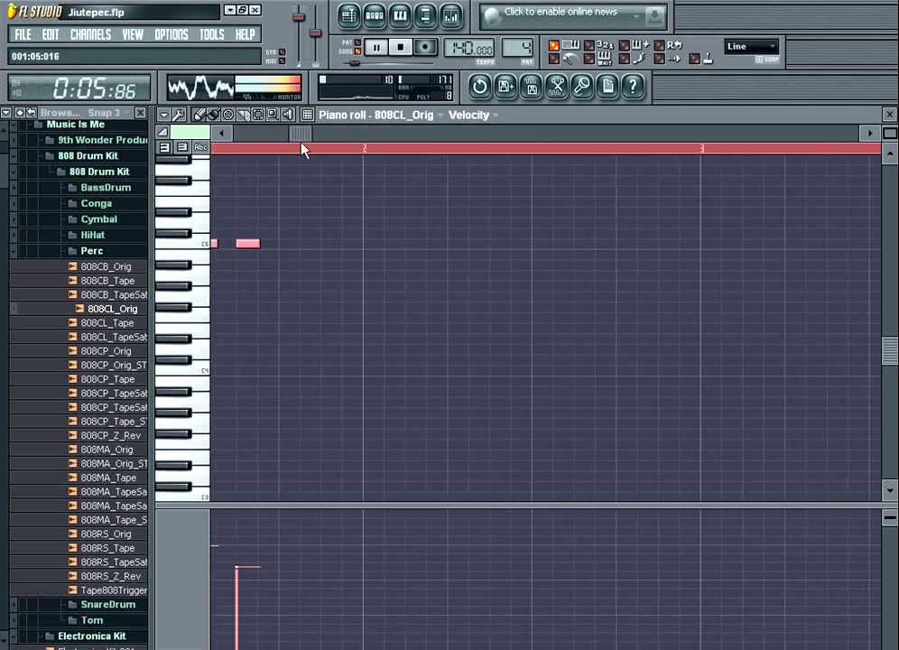
key(ctrl+b)
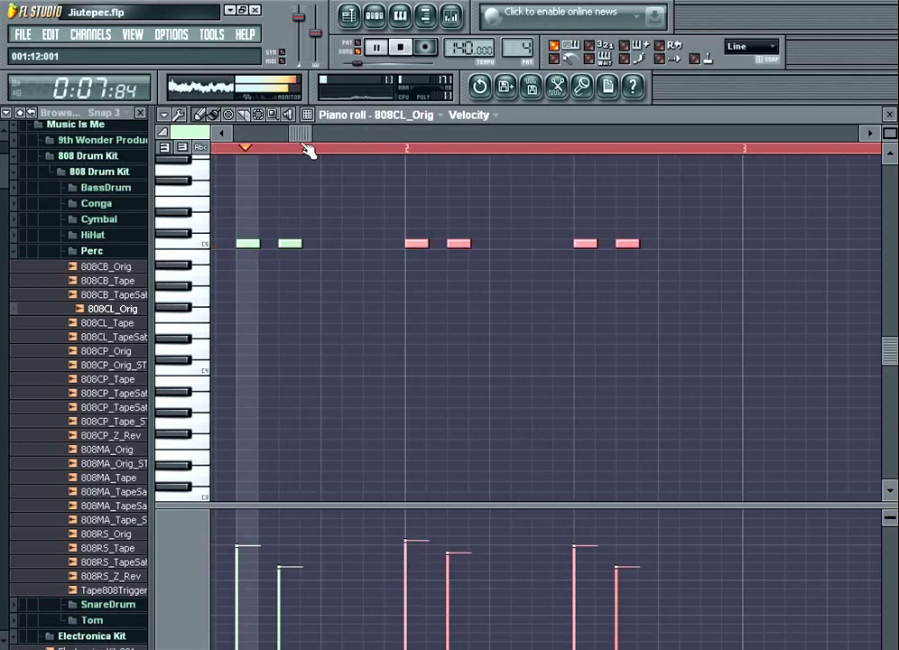
drag(553, 148, 656, 149)
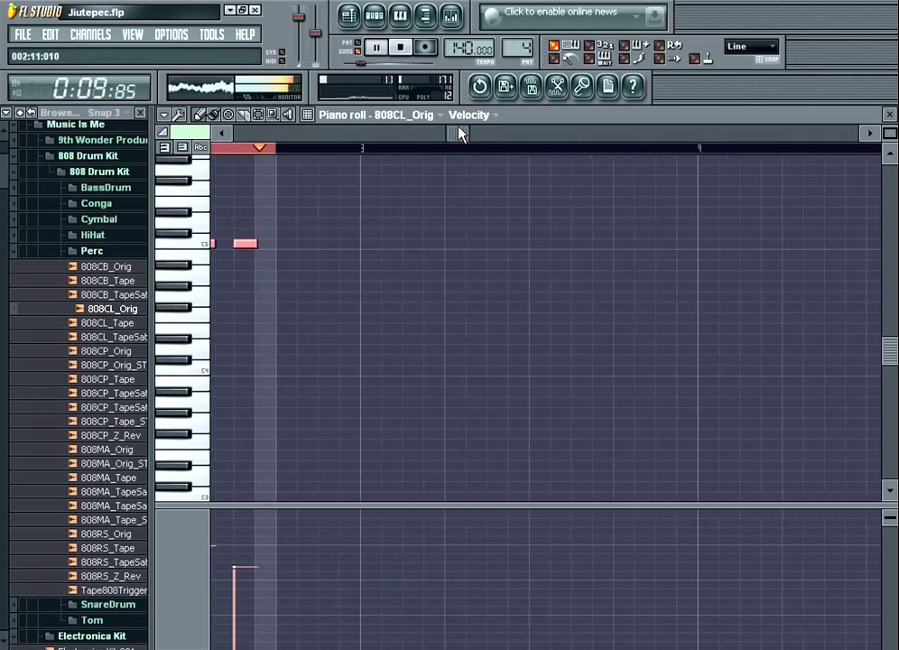